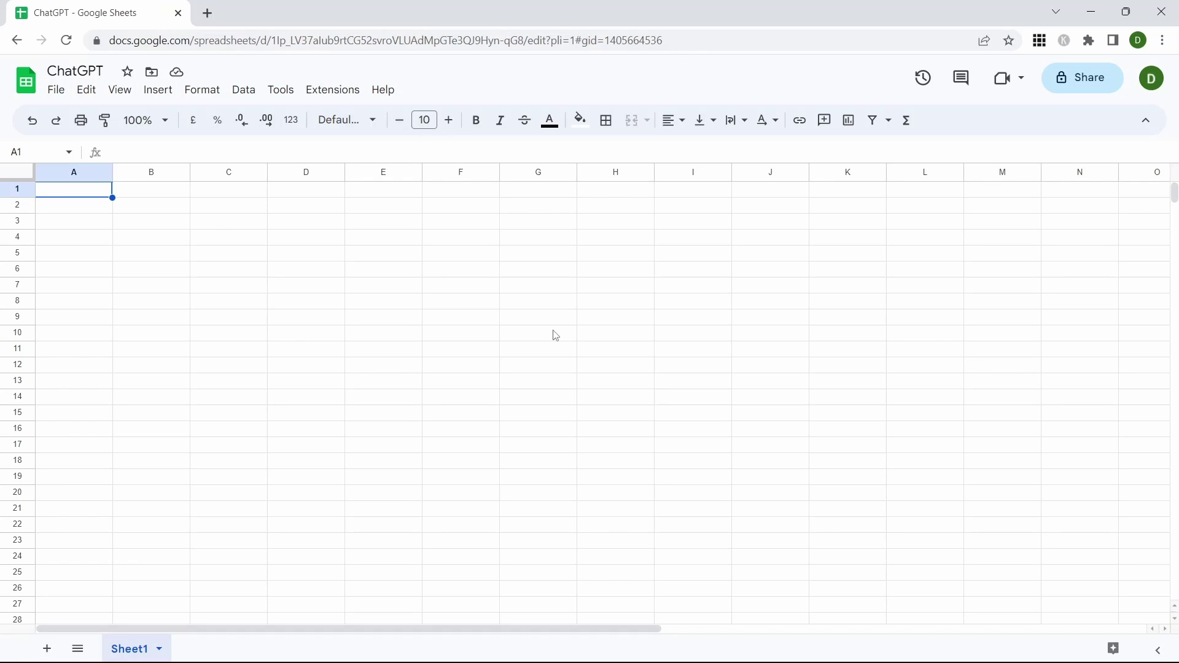
Step: Open the add-on marketplace from Extensions > Add-ons > Get add-ons
click(334, 92)
mouse_move(369, 123)
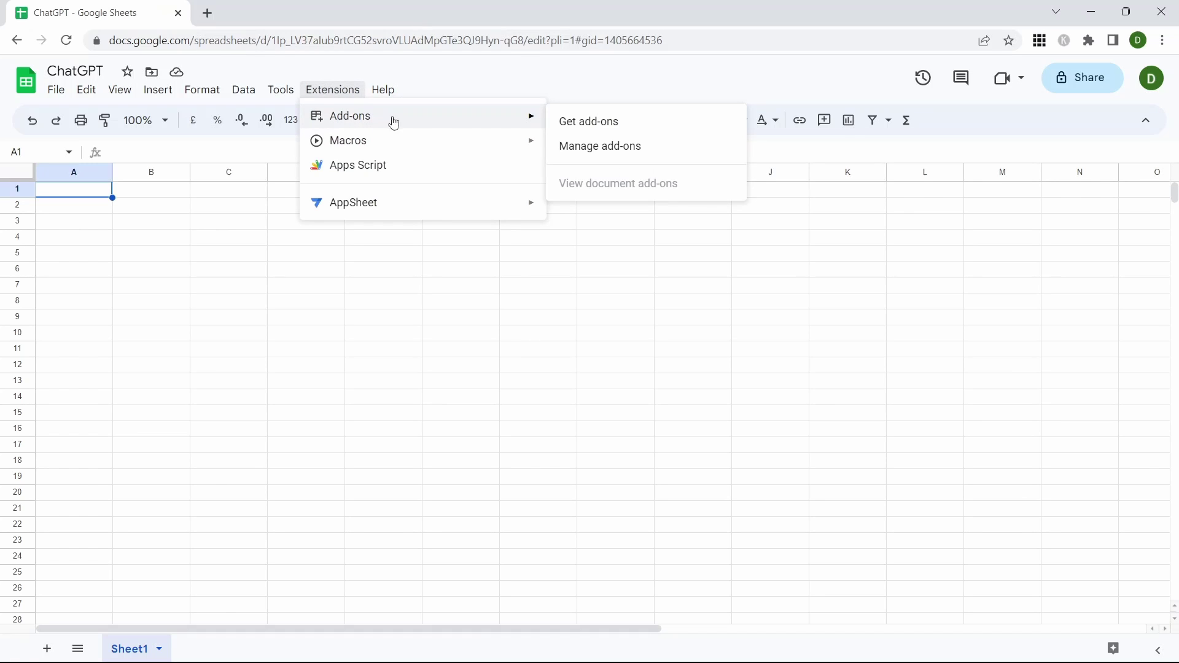
click(633, 123)
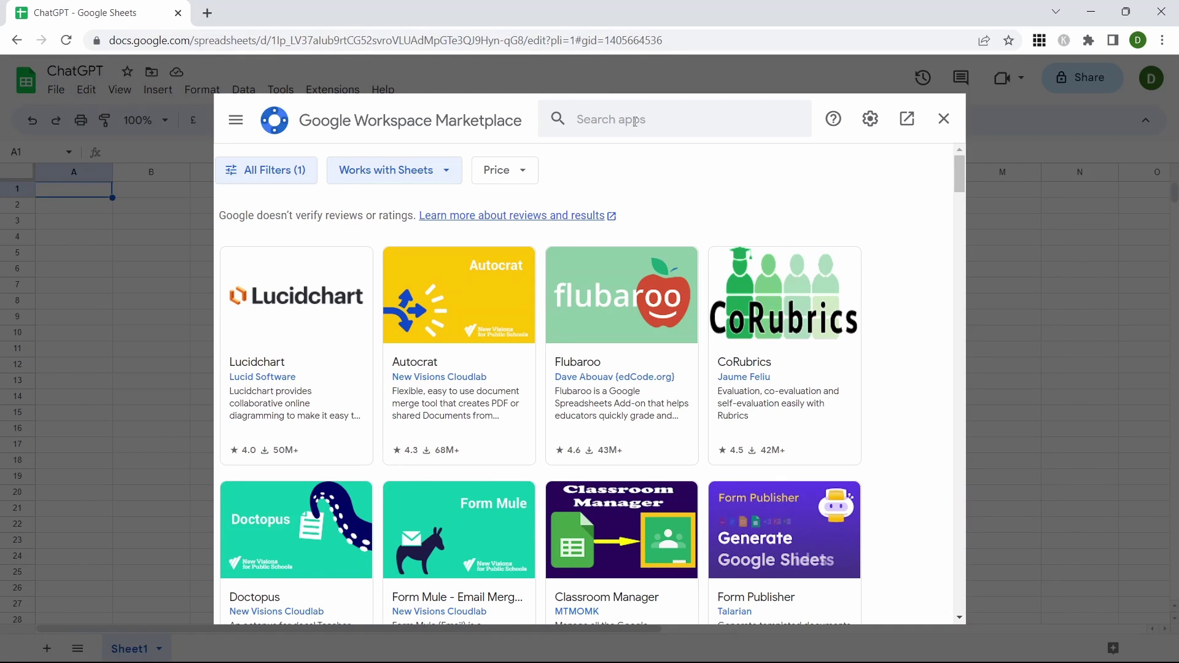
Step: Search the marketplace for 'gpt' and open the GPT for Sheets and Docs listing
click(635, 121)
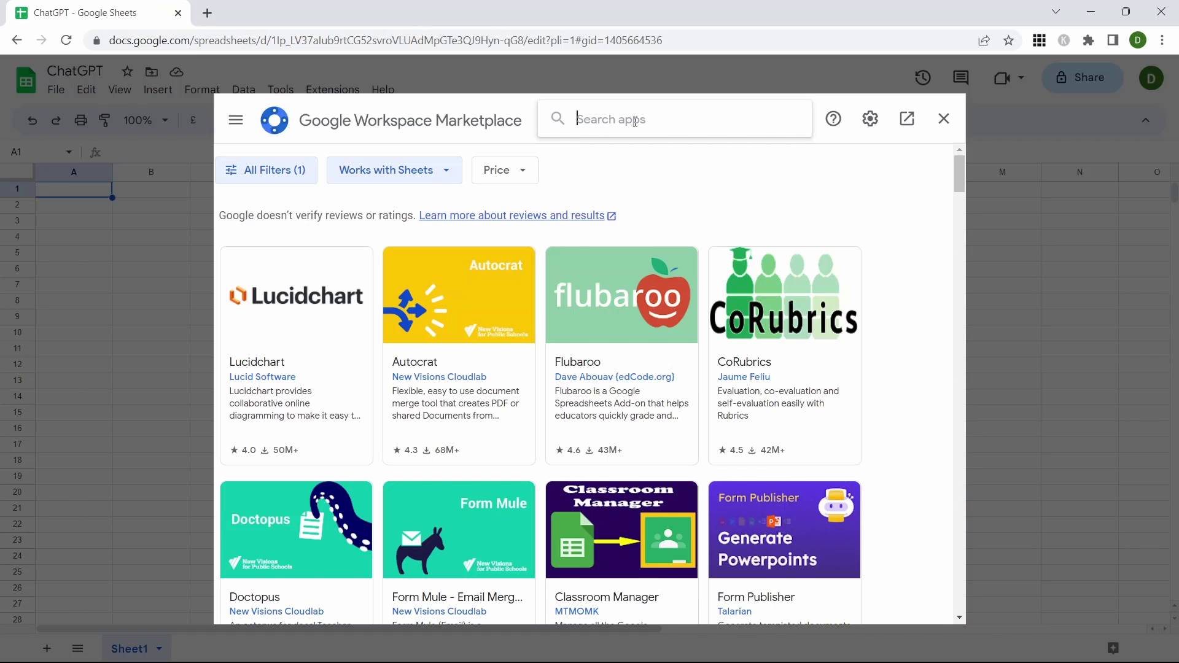
text(gpt)
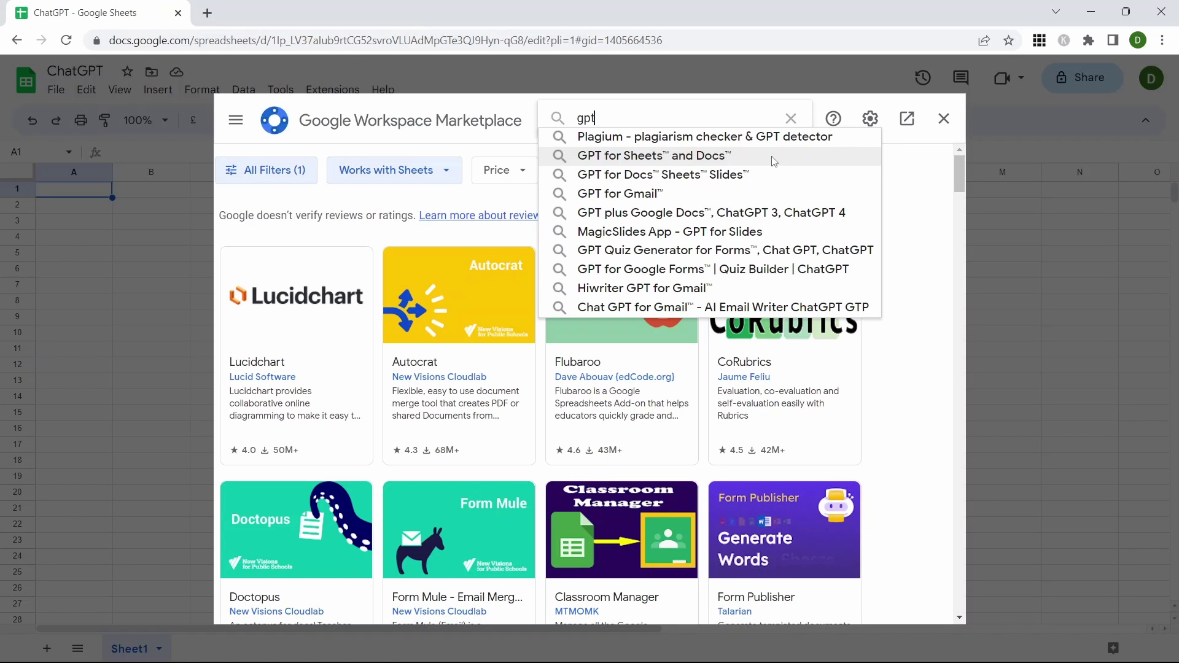
click(773, 159)
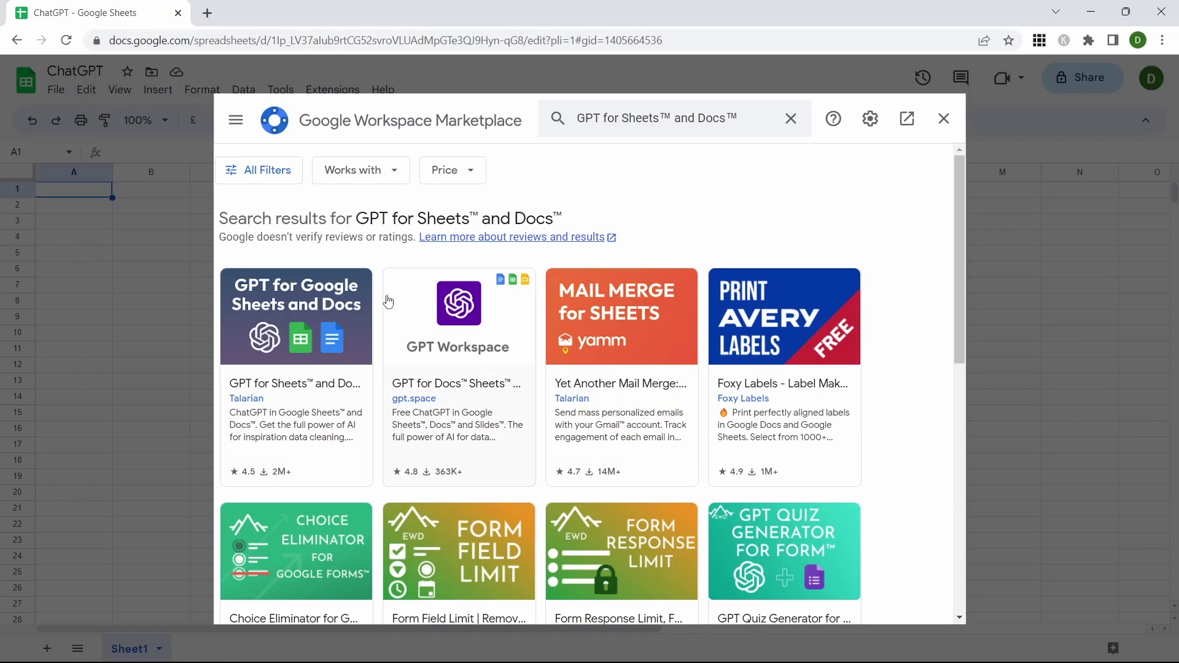
click(324, 286)
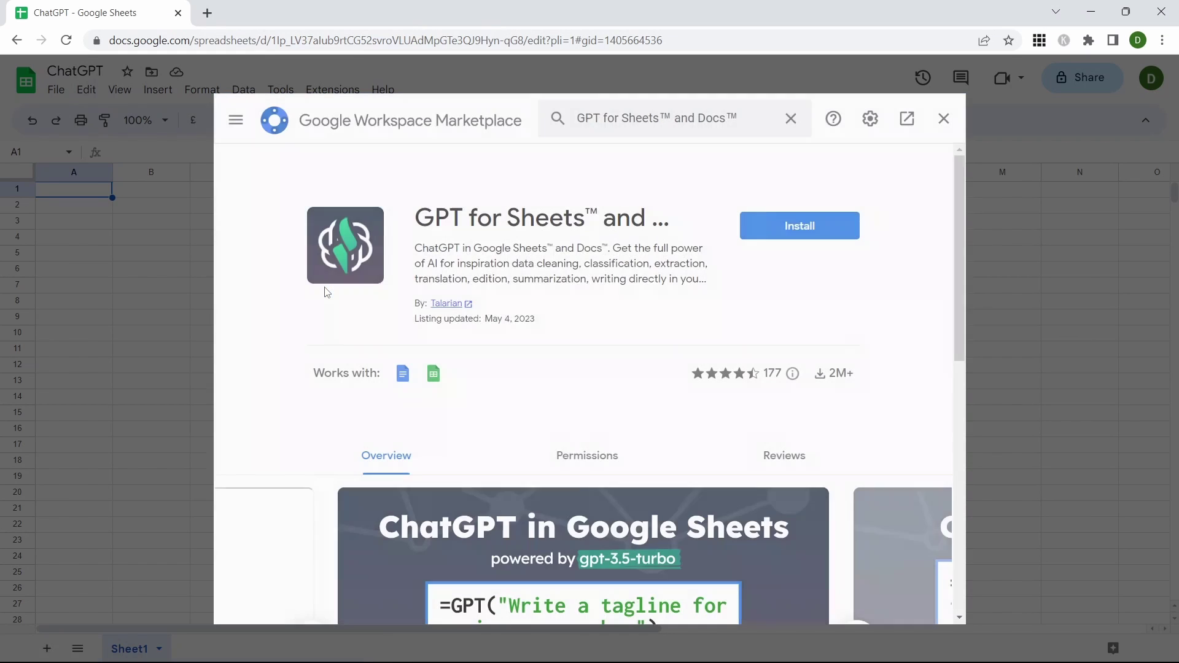
Step: Install GPT for Sheets and Docs, granting permission, then leave the marketplace
click(801, 230)
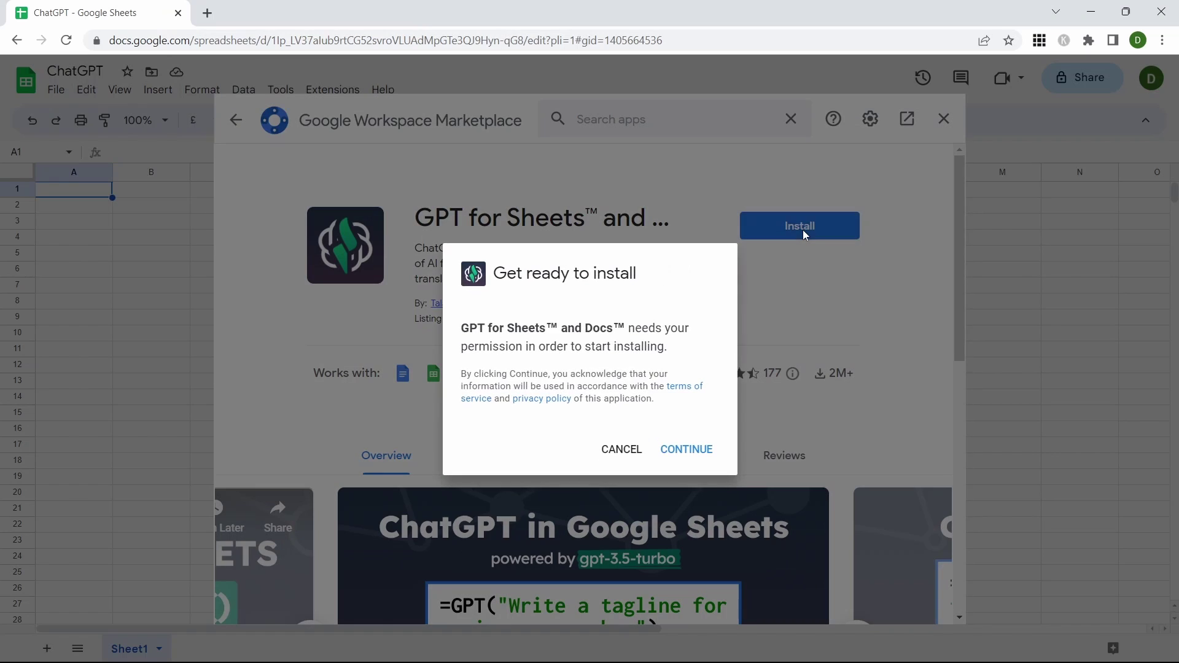
click(702, 450)
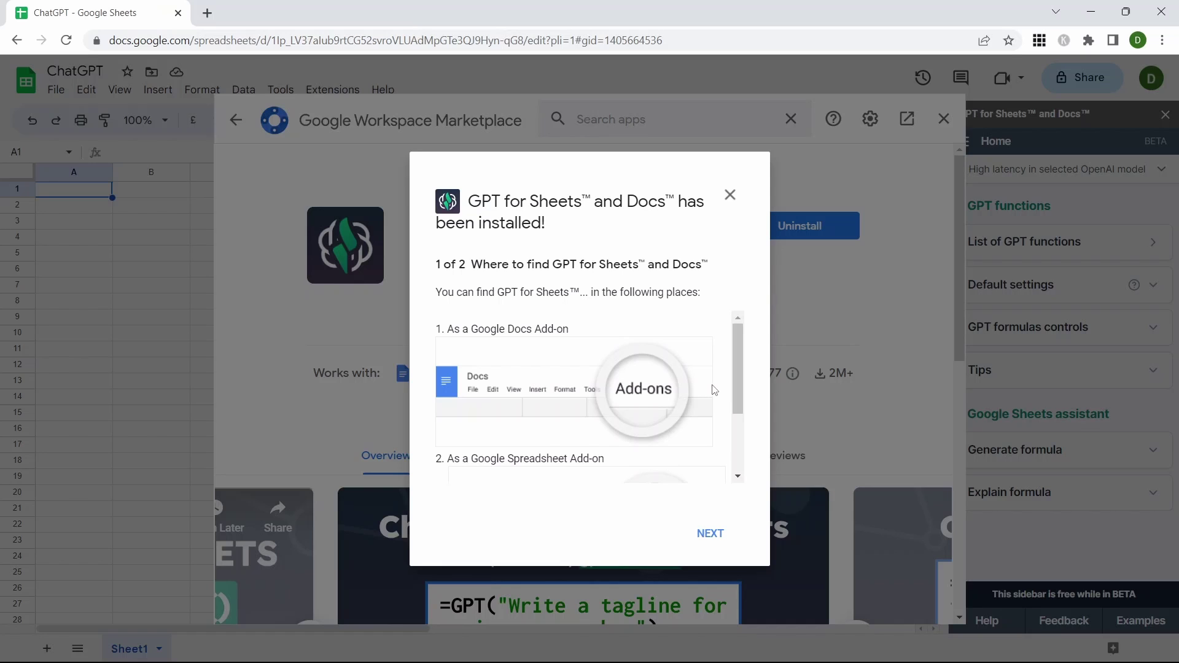
scroll(714, 390, down, 2)
scroll(717, 423, up, 2)
click(710, 534)
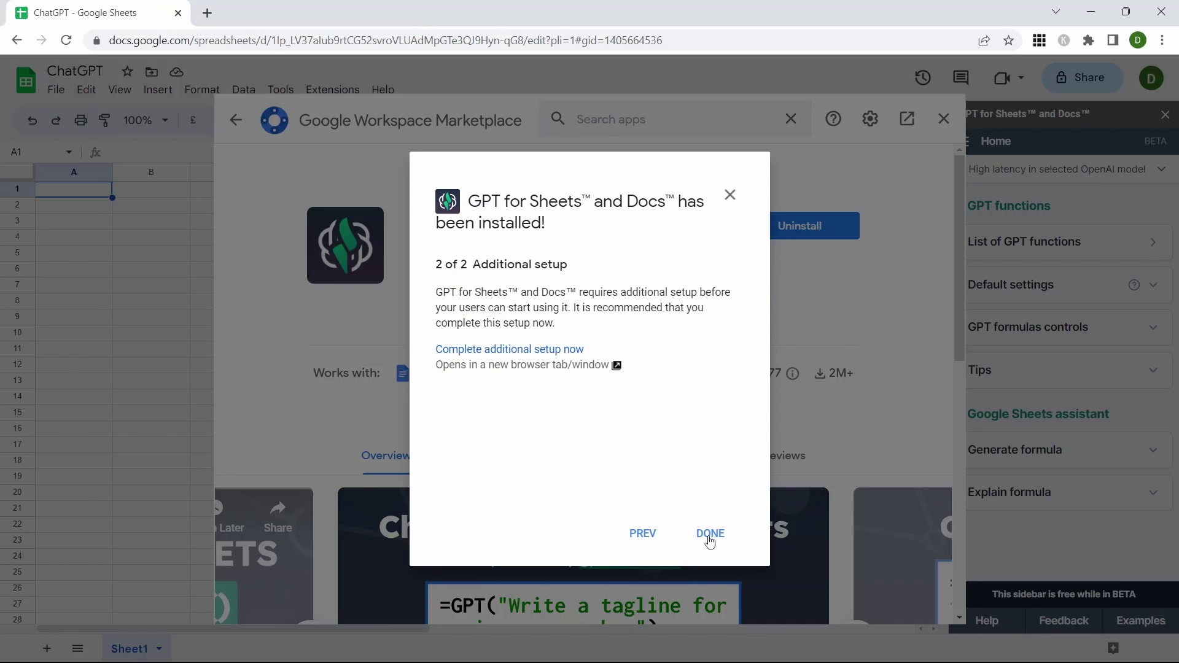
click(709, 534)
key(Escape)
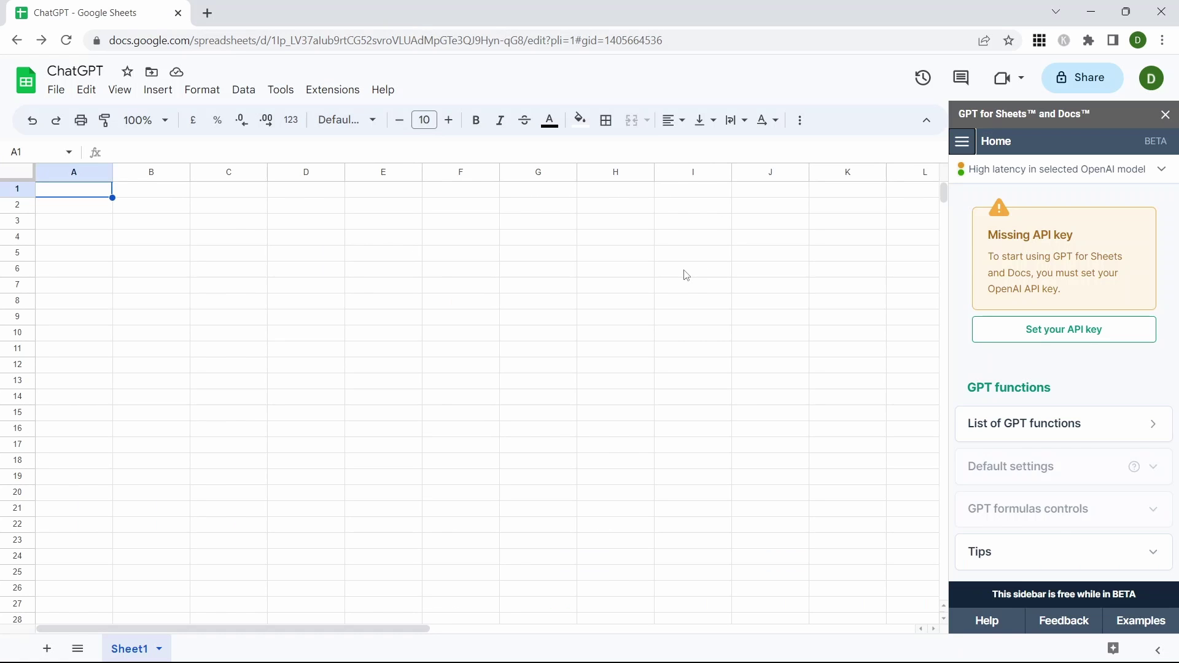
Step: Review the GPT function list, including GPT_HLIST, then follow the API key link to OpenAI
click(1099, 429)
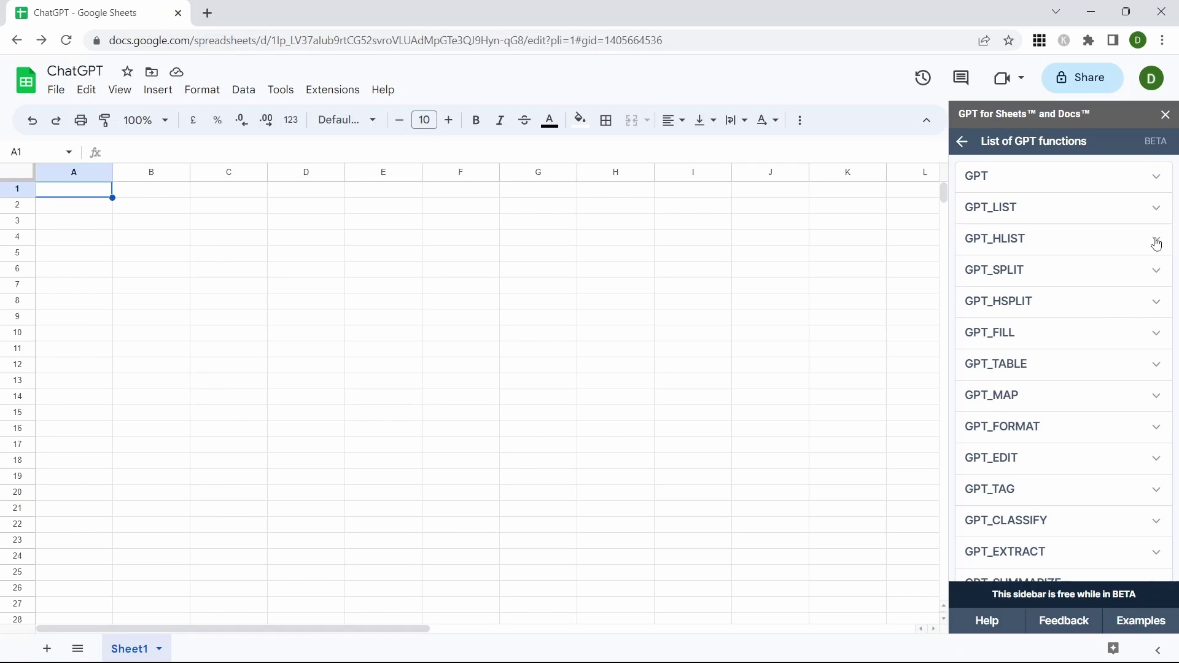
click(1156, 243)
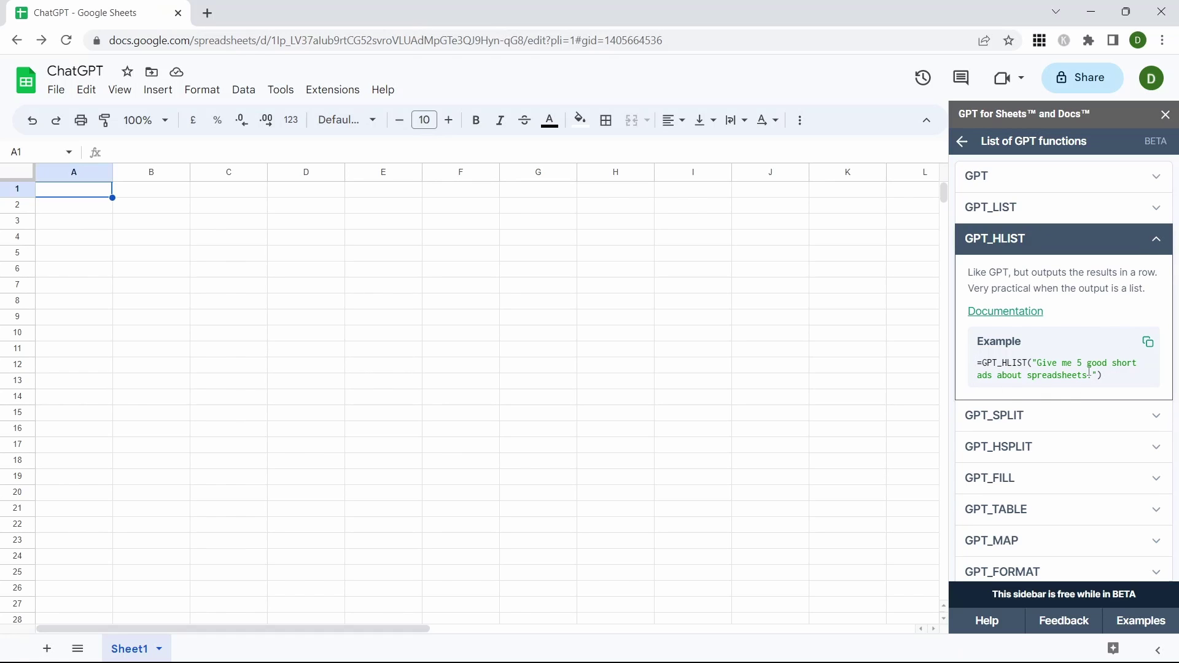
click(1154, 243)
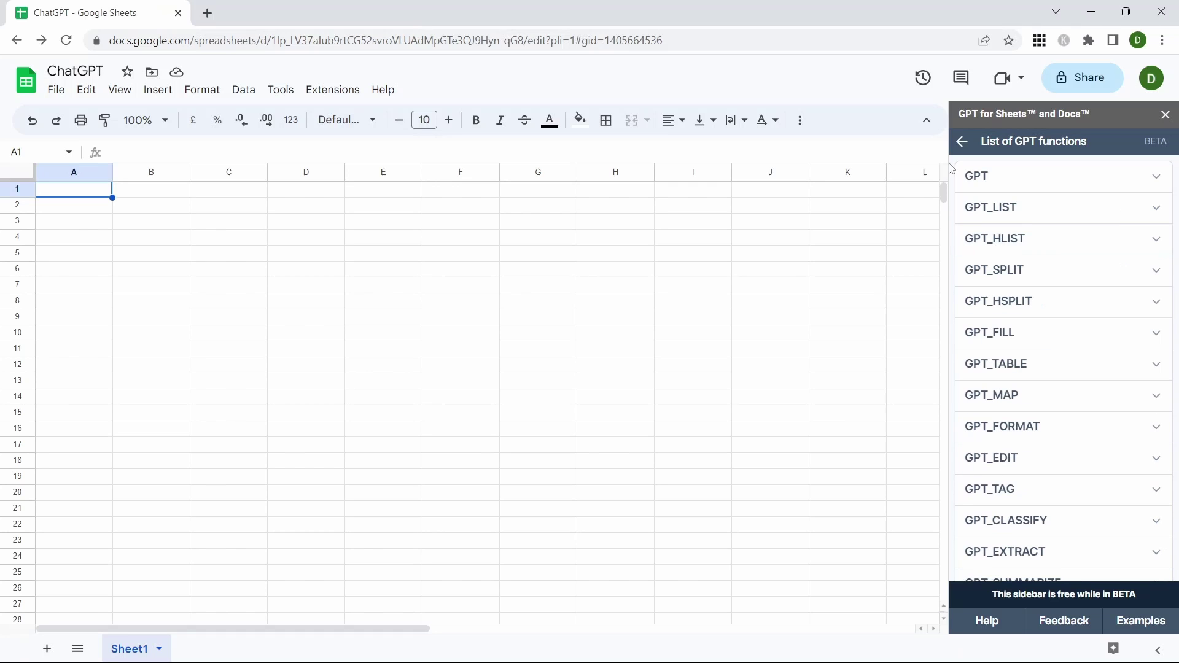
click(961, 142)
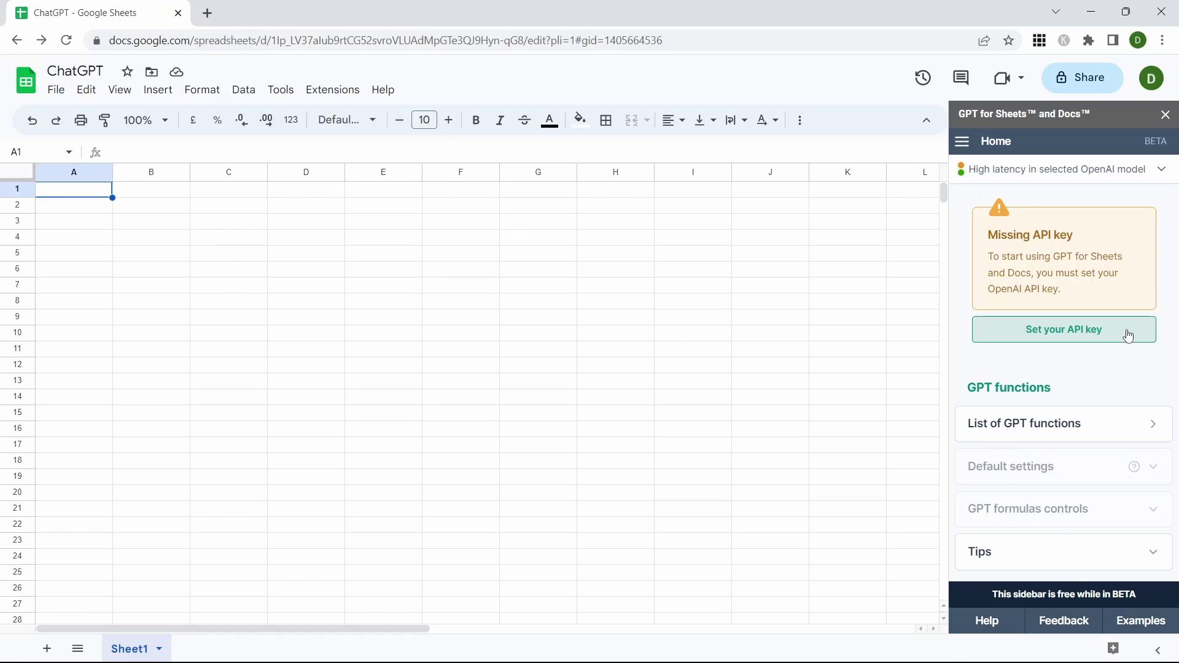
click(1122, 335)
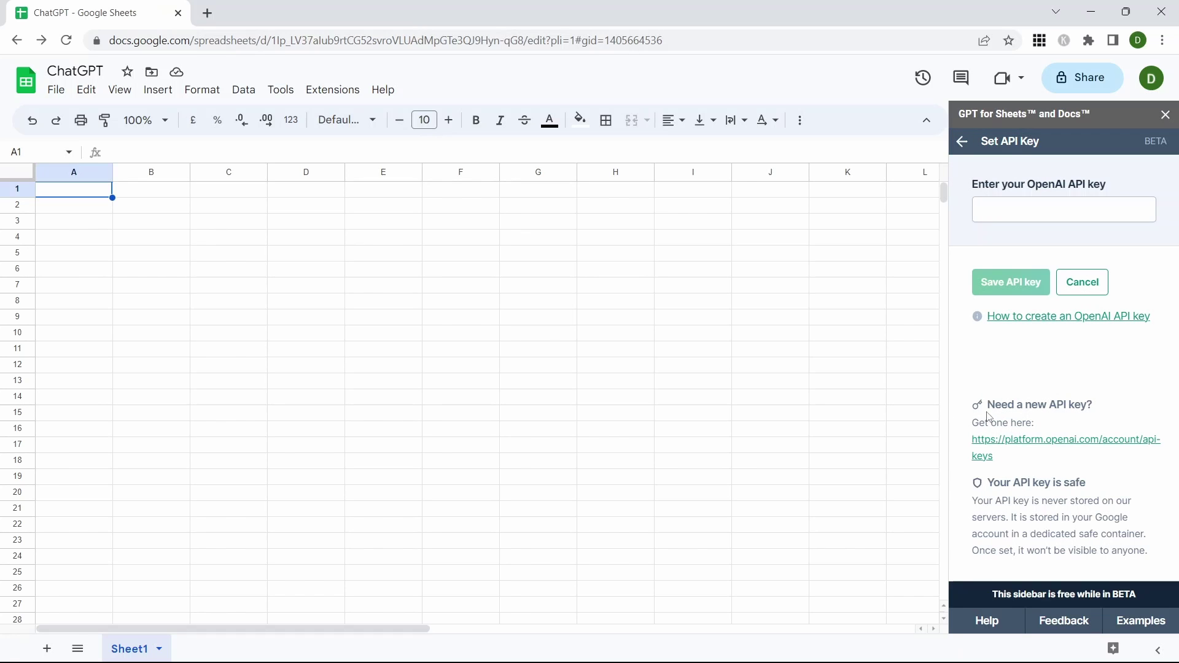
click(1051, 449)
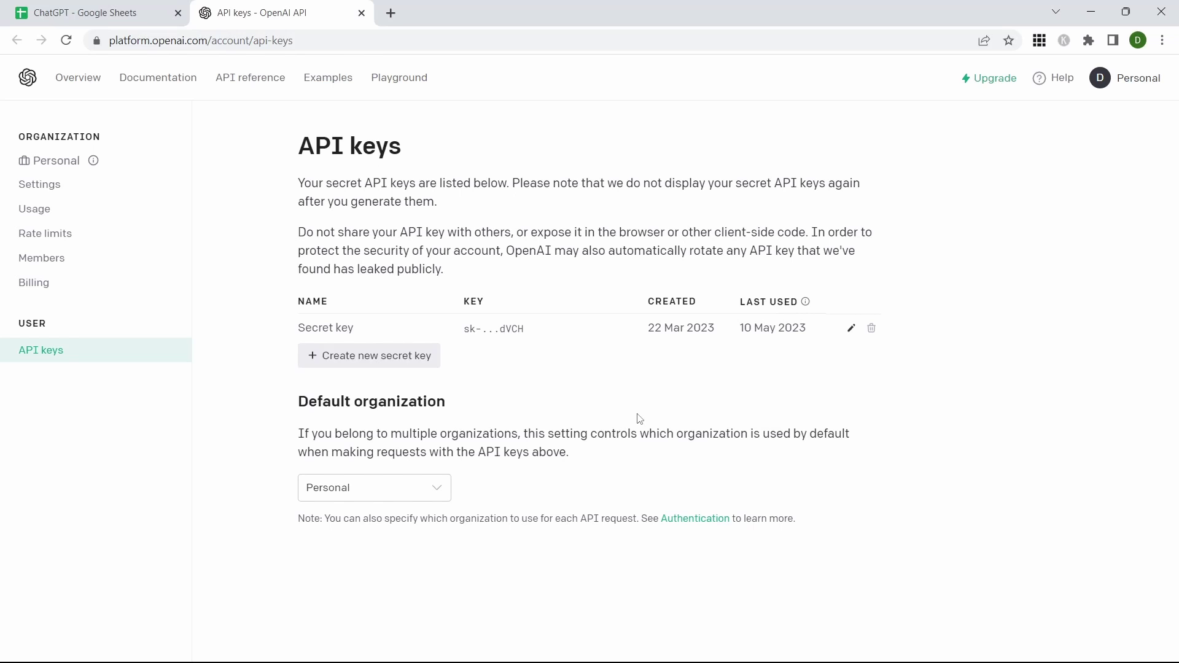
Step: Create a new OpenAI secret key and copy its value
click(369, 355)
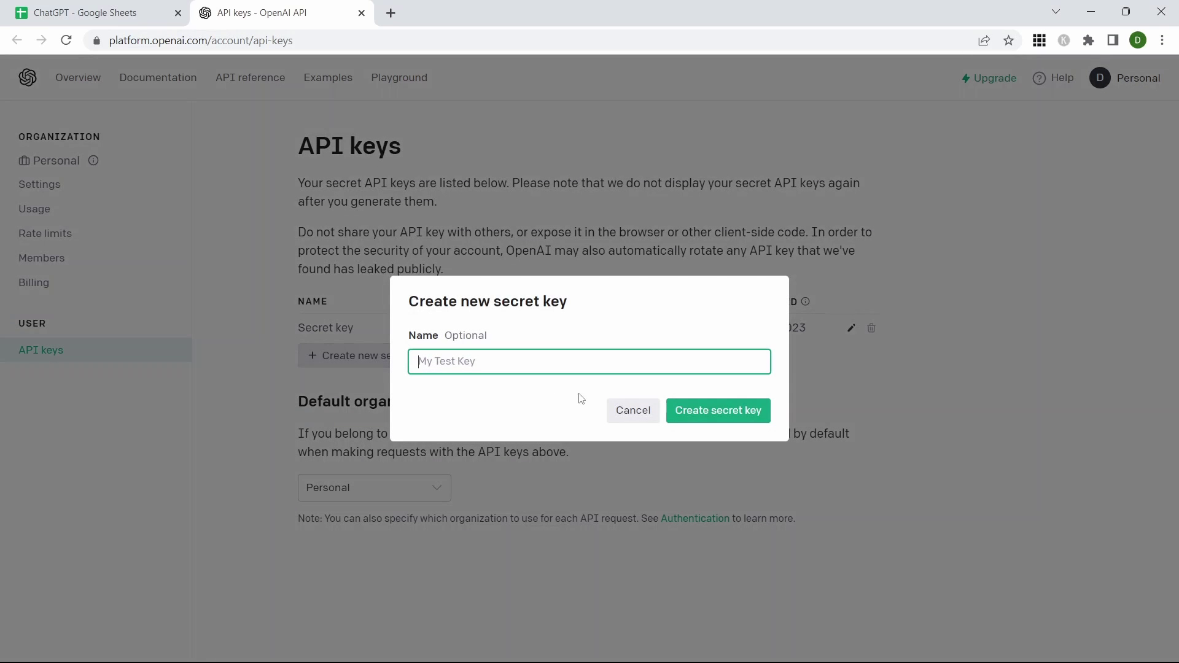
click(696, 412)
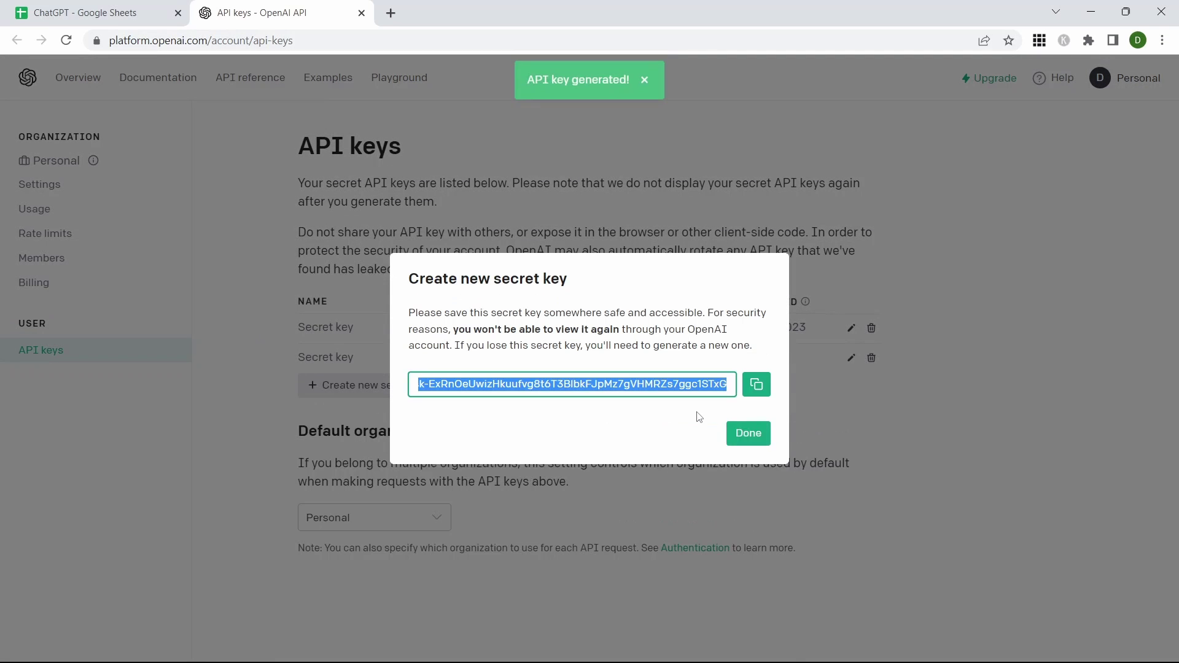
click(756, 384)
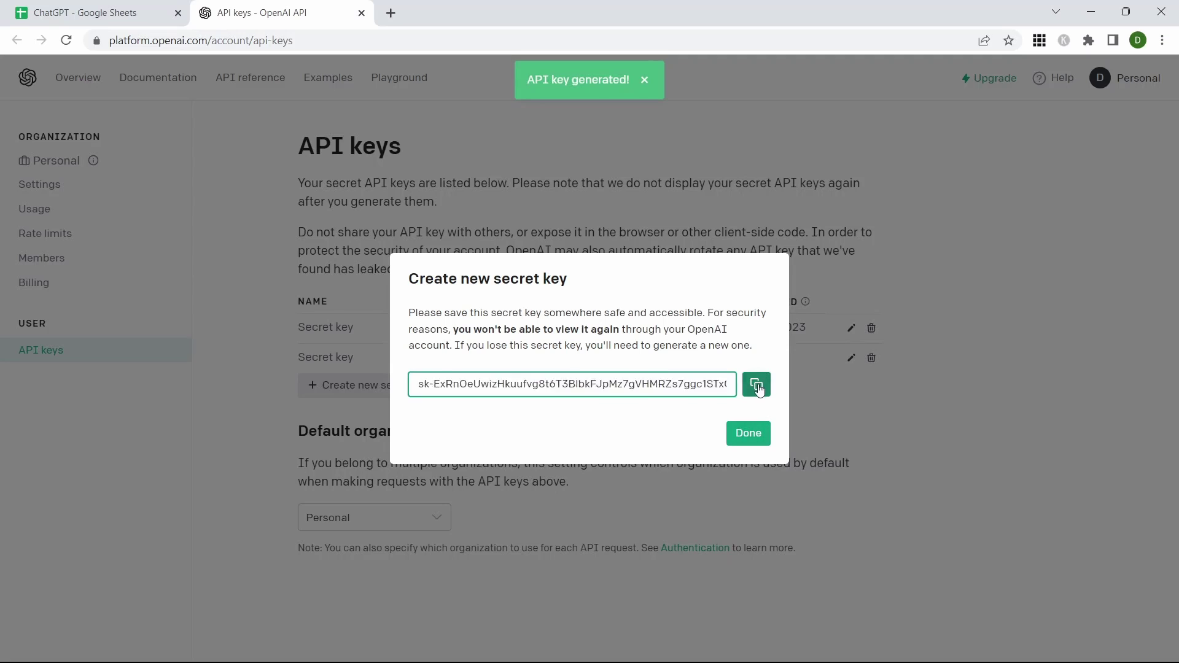
click(754, 435)
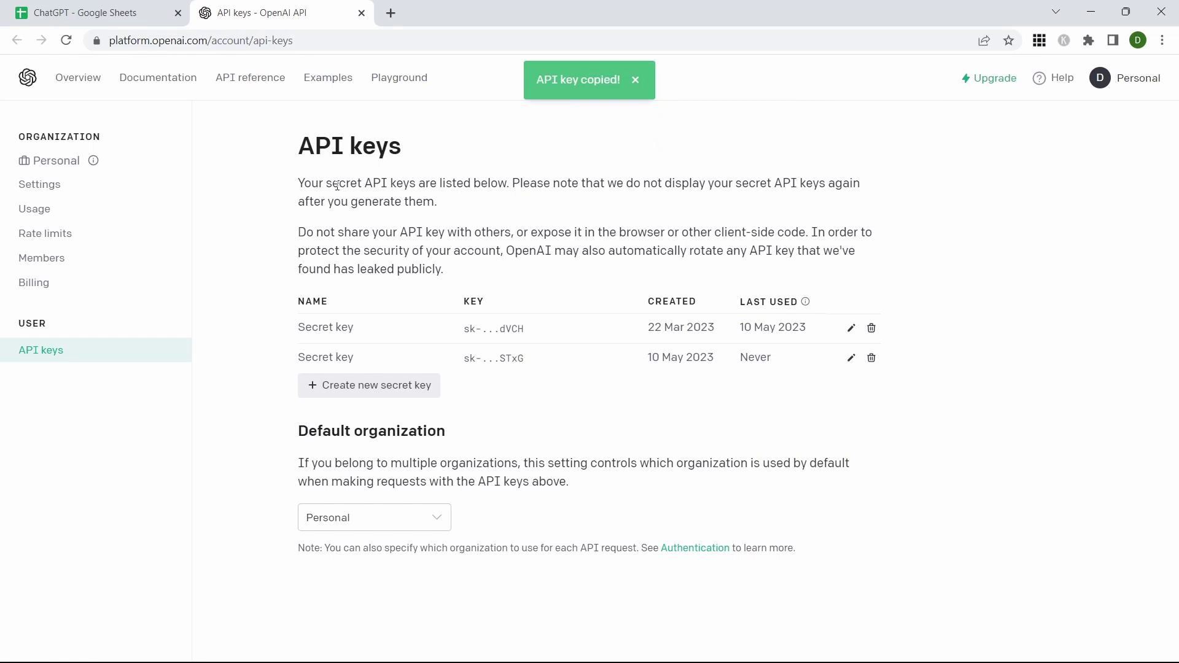
Step: Paste the copied OpenAI API key into the add-on's key field and save it
click(68, 16)
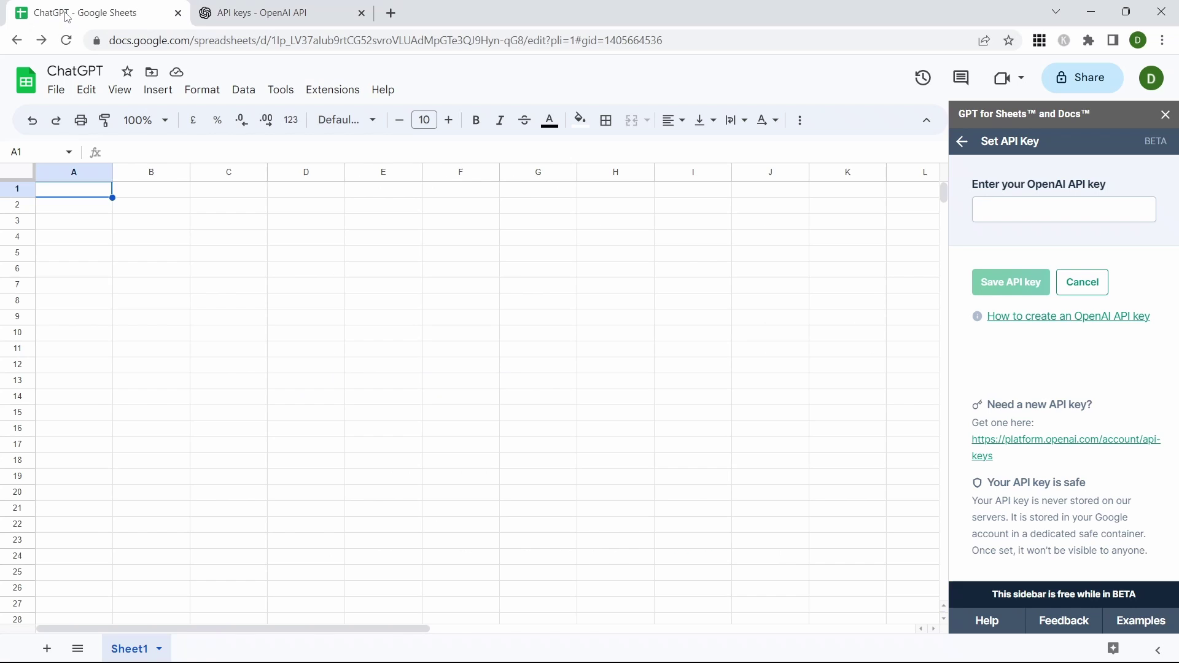
click(999, 208)
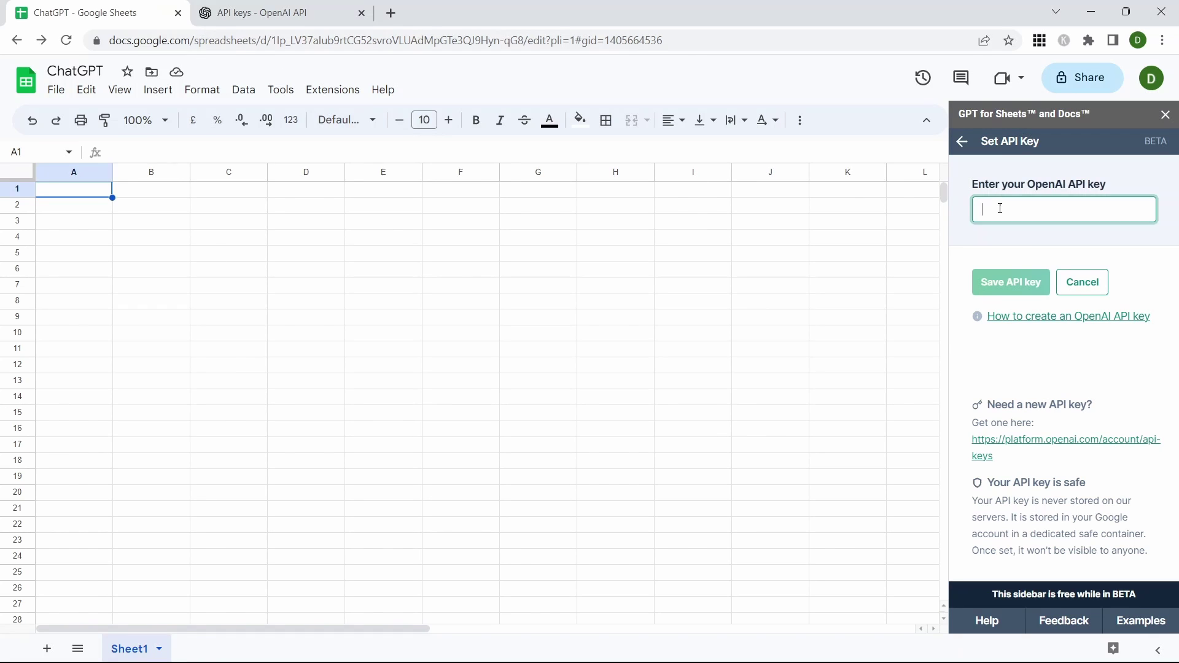
key(ctrl+v)
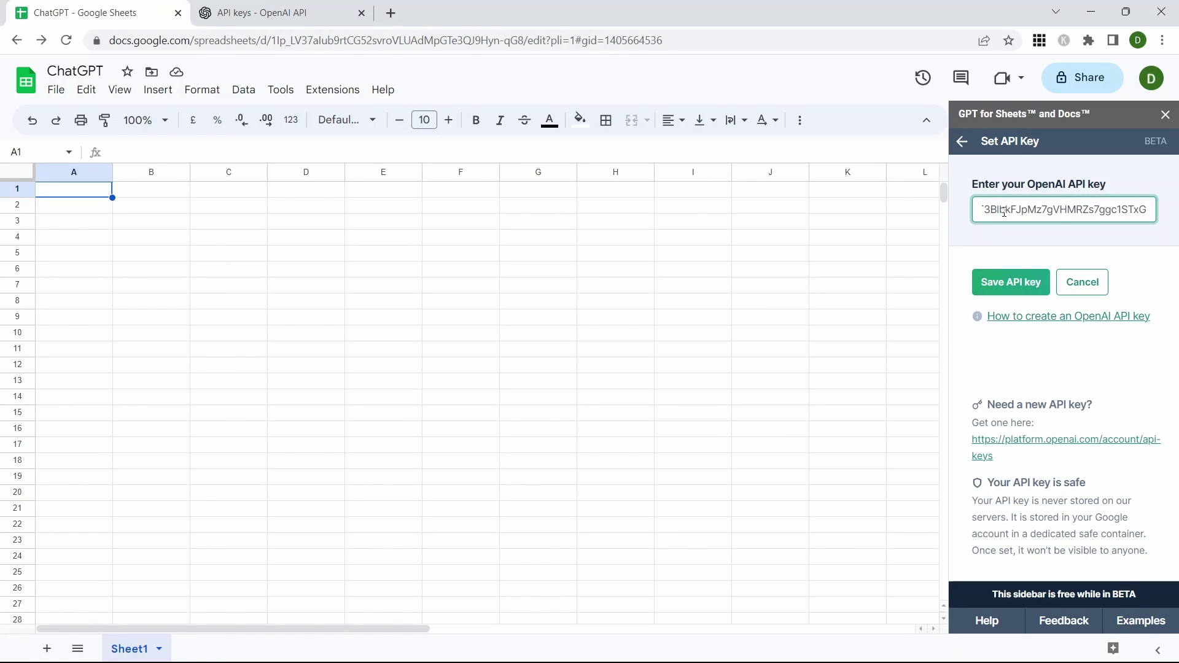
click(1011, 288)
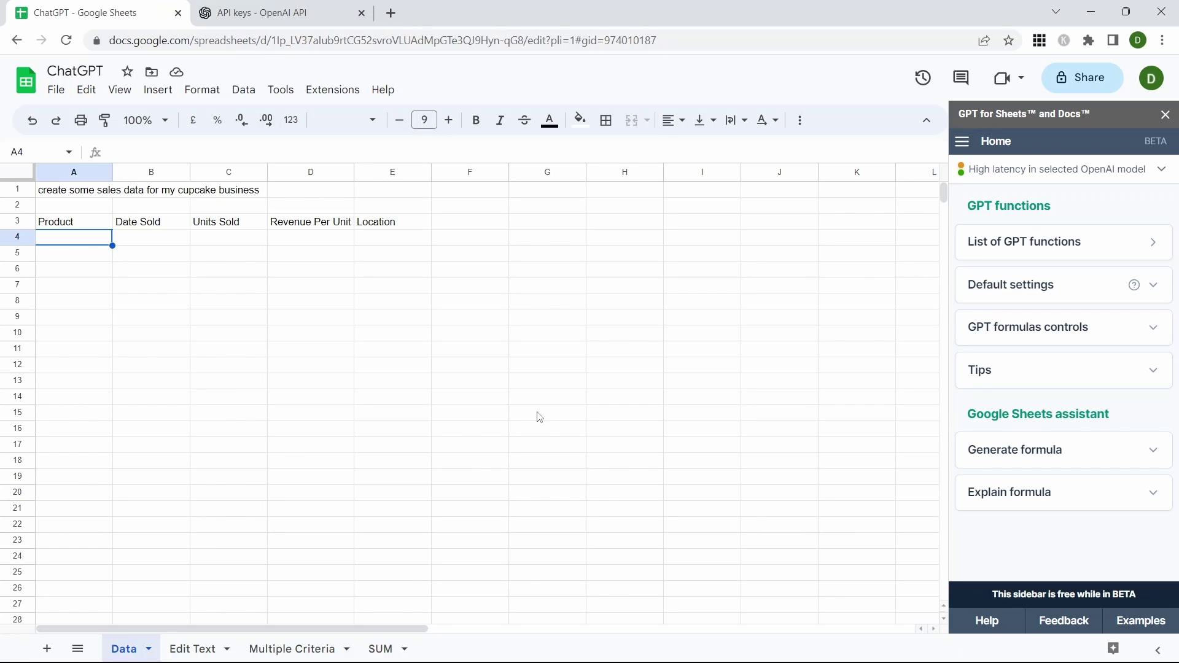
Step: Enter =GPT_TABLE(A1,A3:E3) in A4 to generate cupcake sales rows under the headers
drag(55, 222, 368, 222)
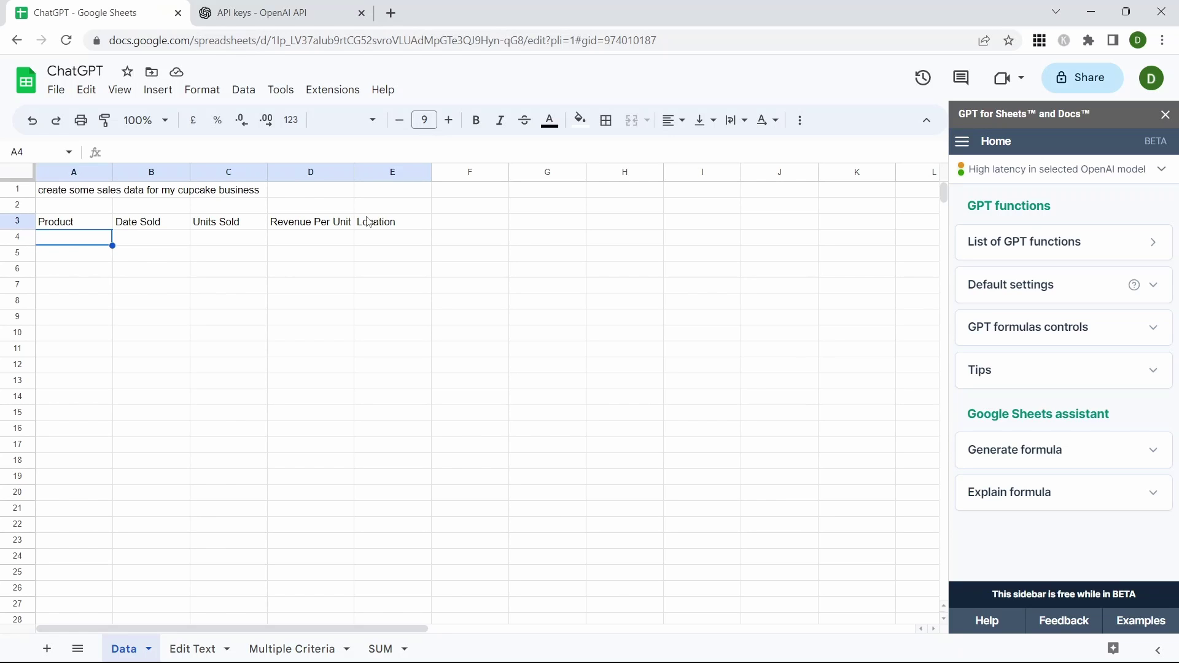
text(=g)
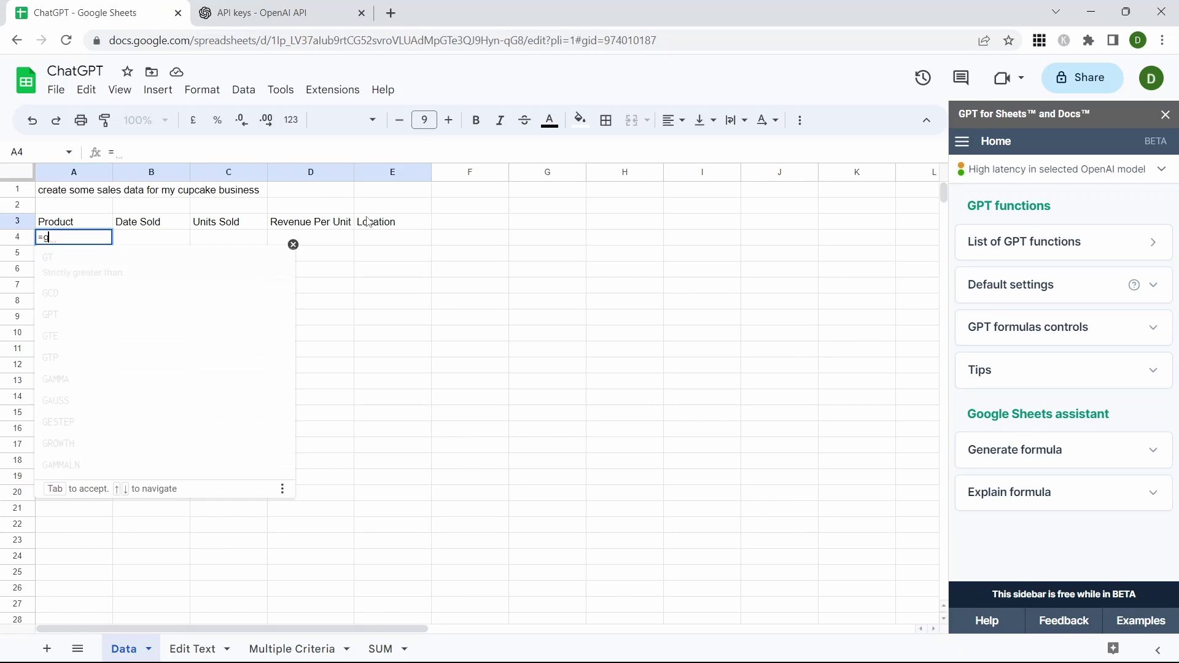
text(pt_tabl)
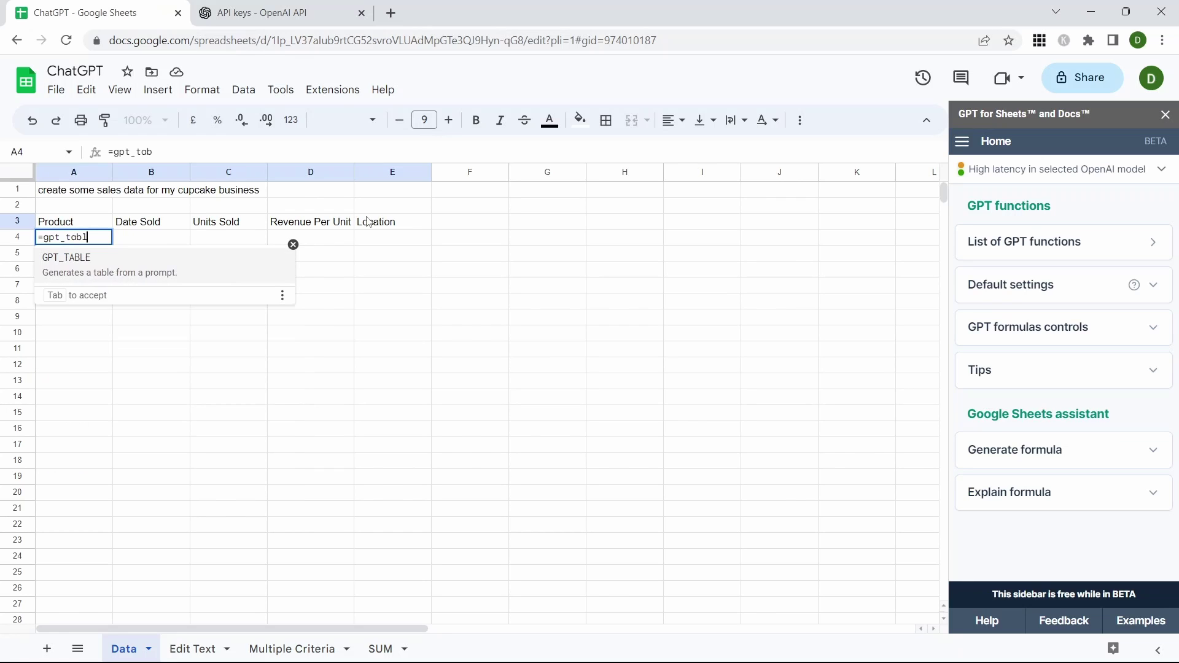
key(Tab)
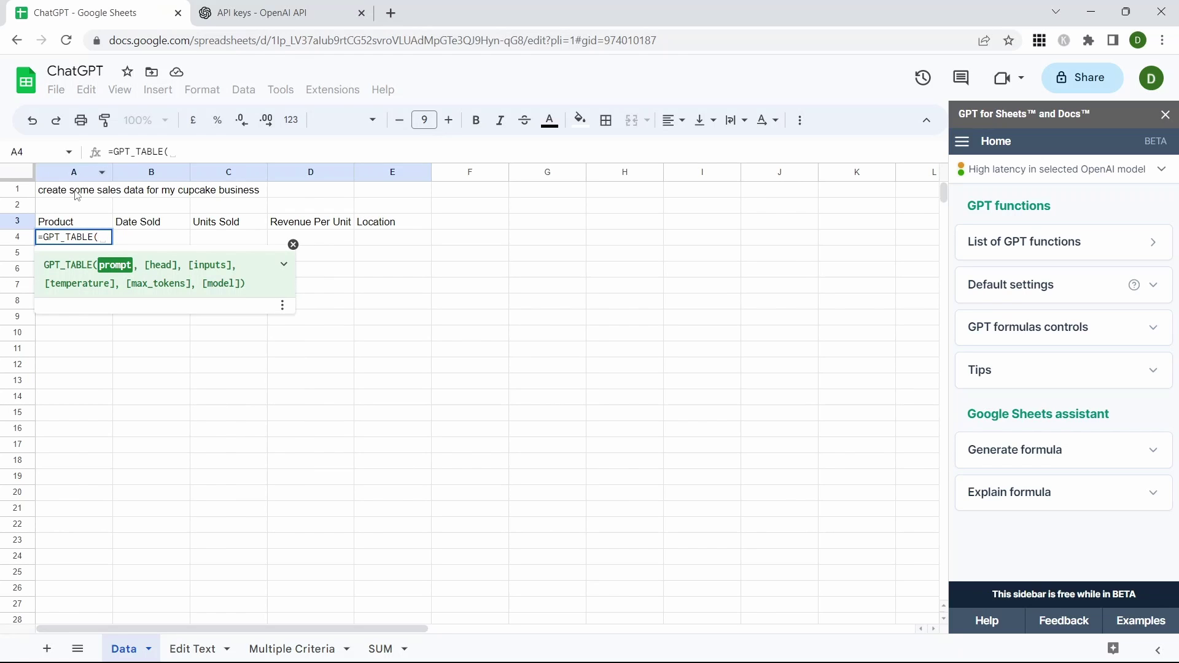
click(76, 195)
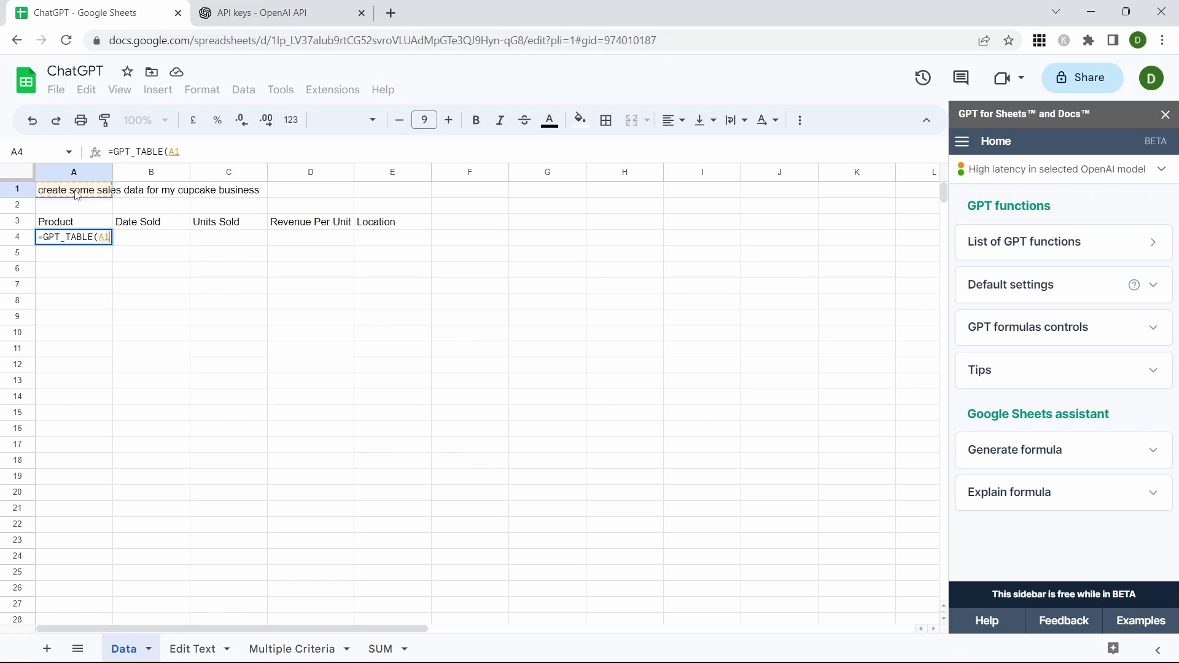
text(,)
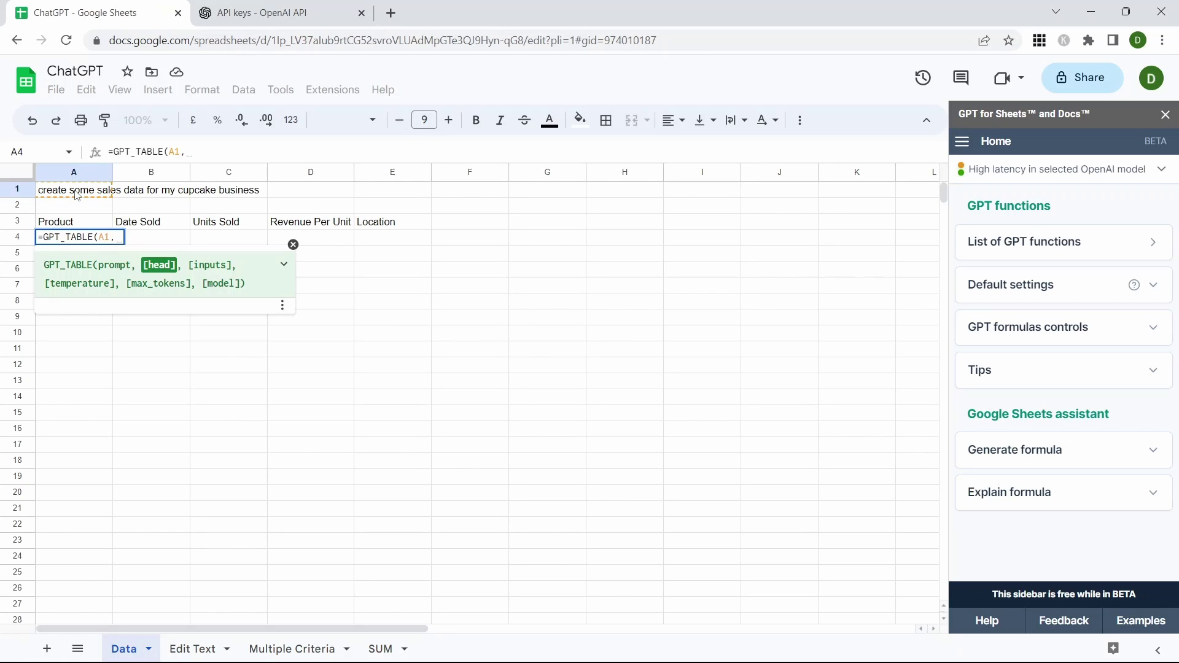
drag(61, 222, 381, 229)
text())
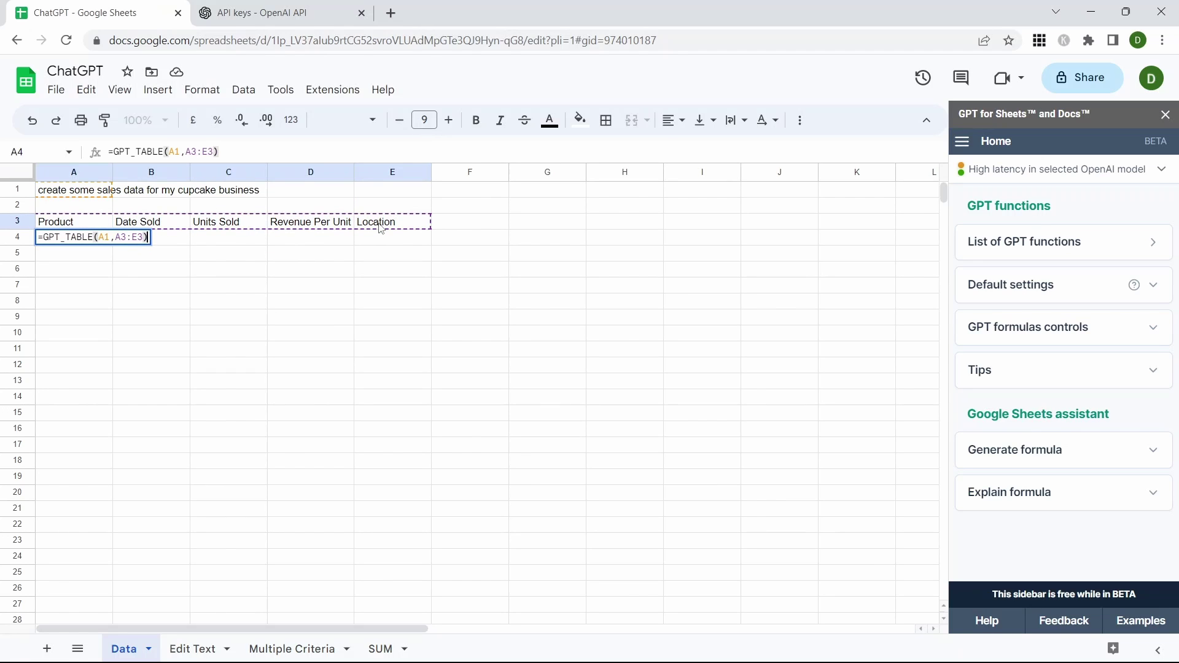
key(Return)
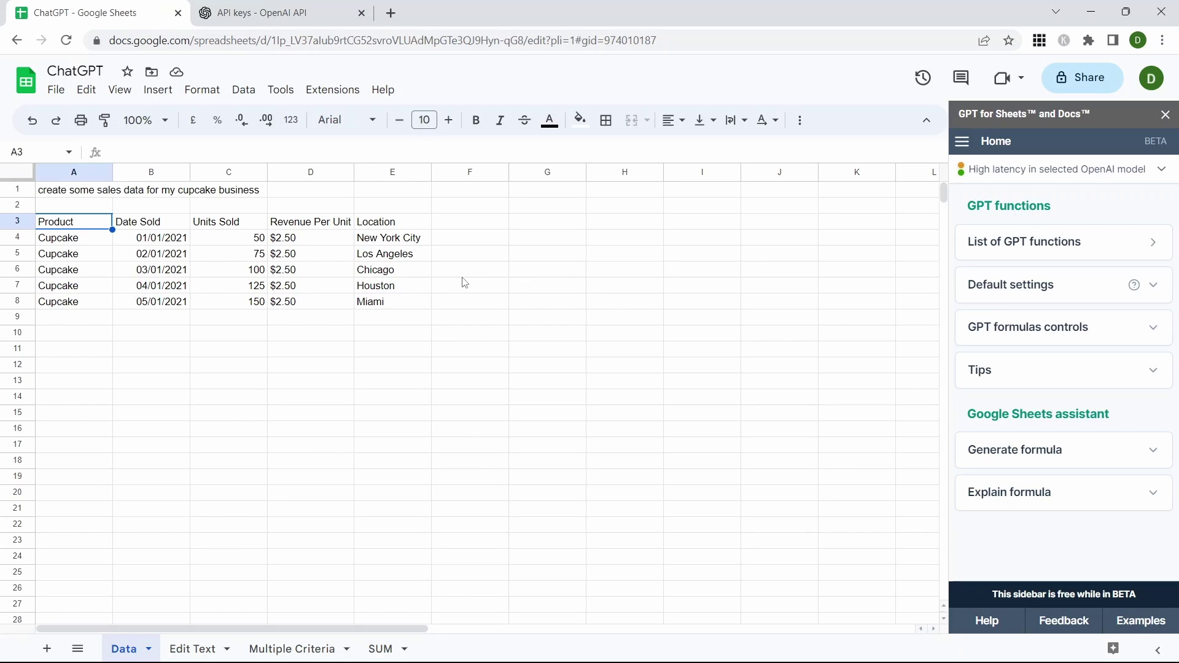
Step: Rename header A3 to Flavour and revise the A1 prompt to ask for 15 rows
text(Flavour)
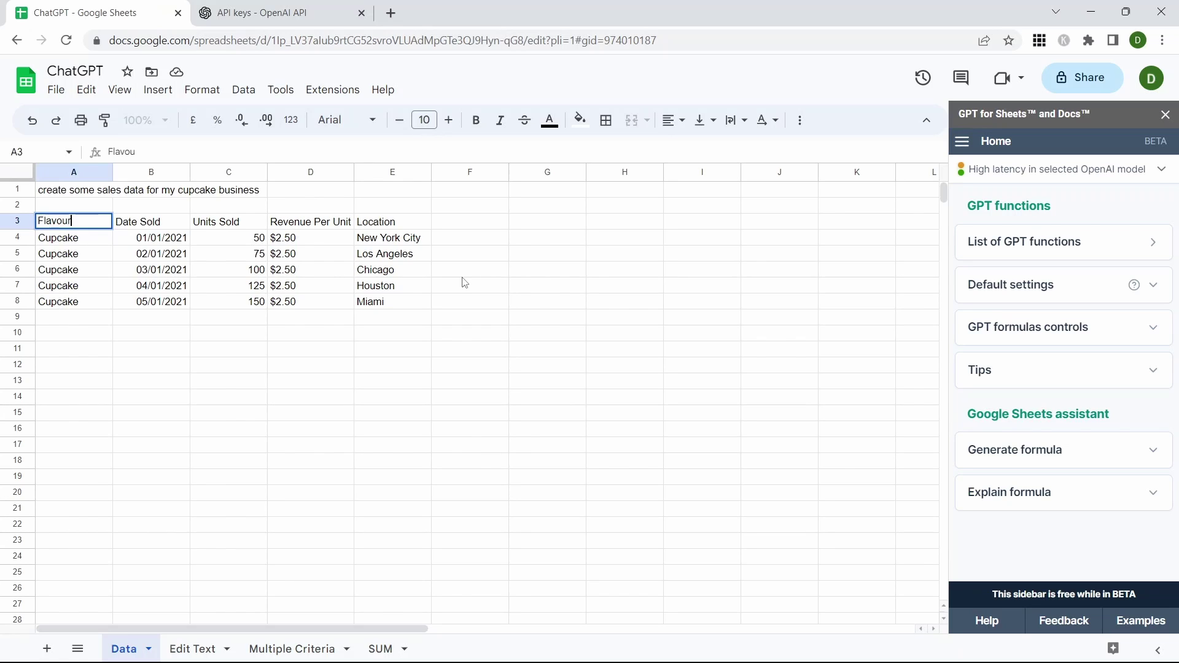
key(Return)
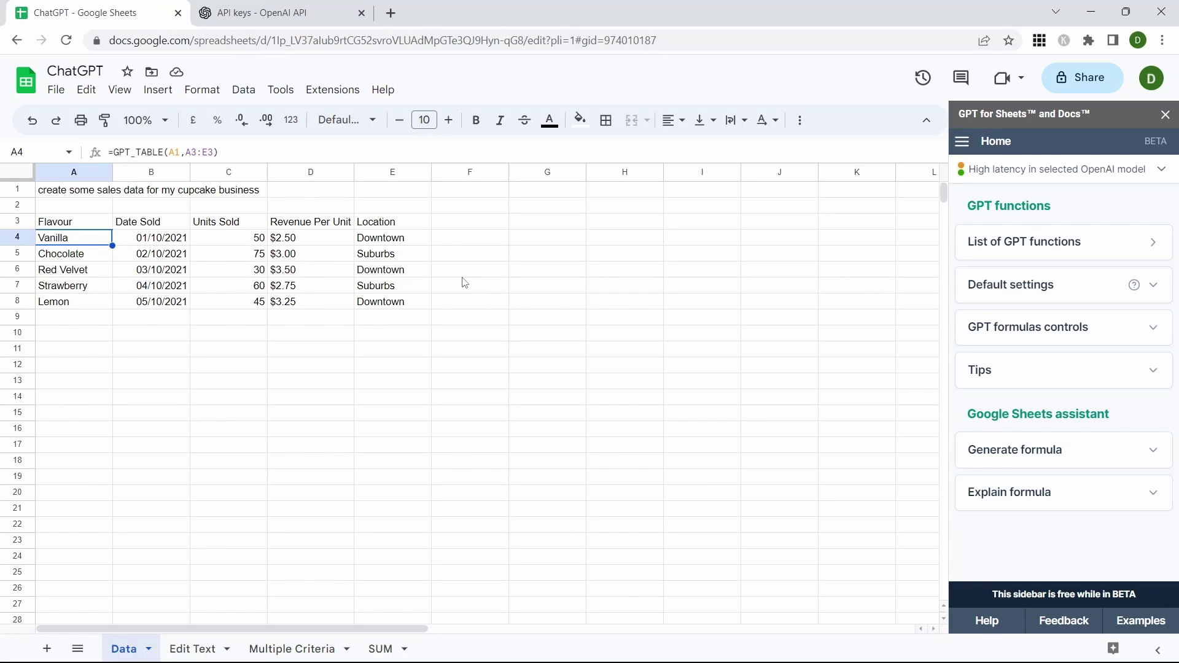
key(Up)
key(Up)
key(Up)
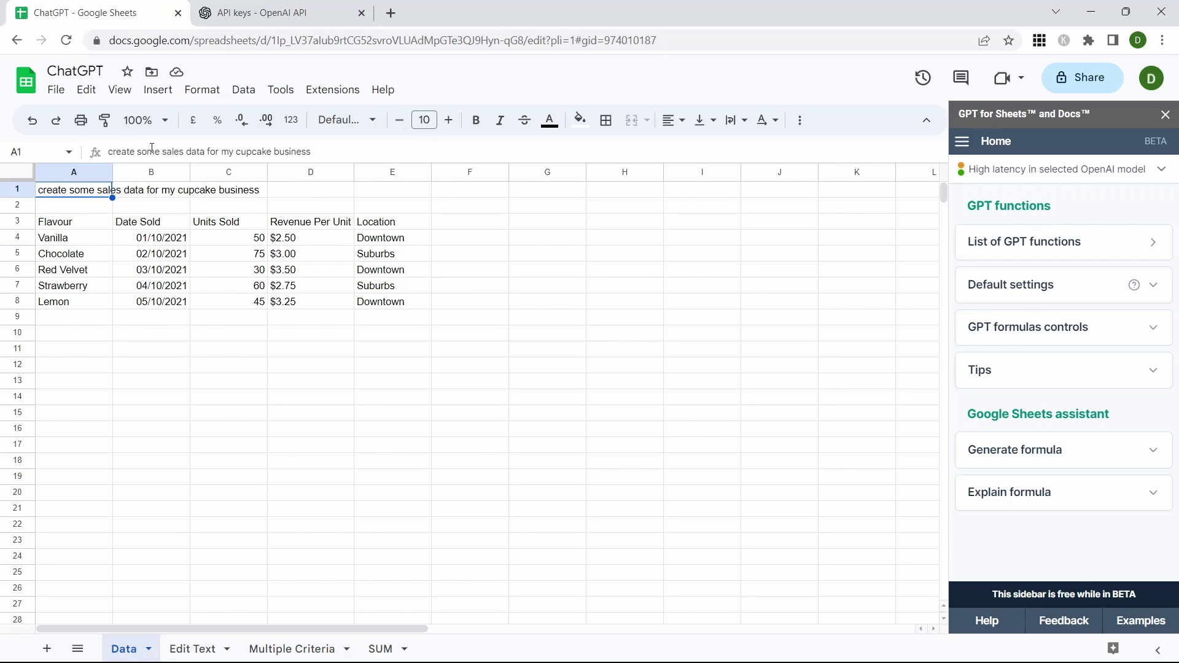
double_click(149, 151)
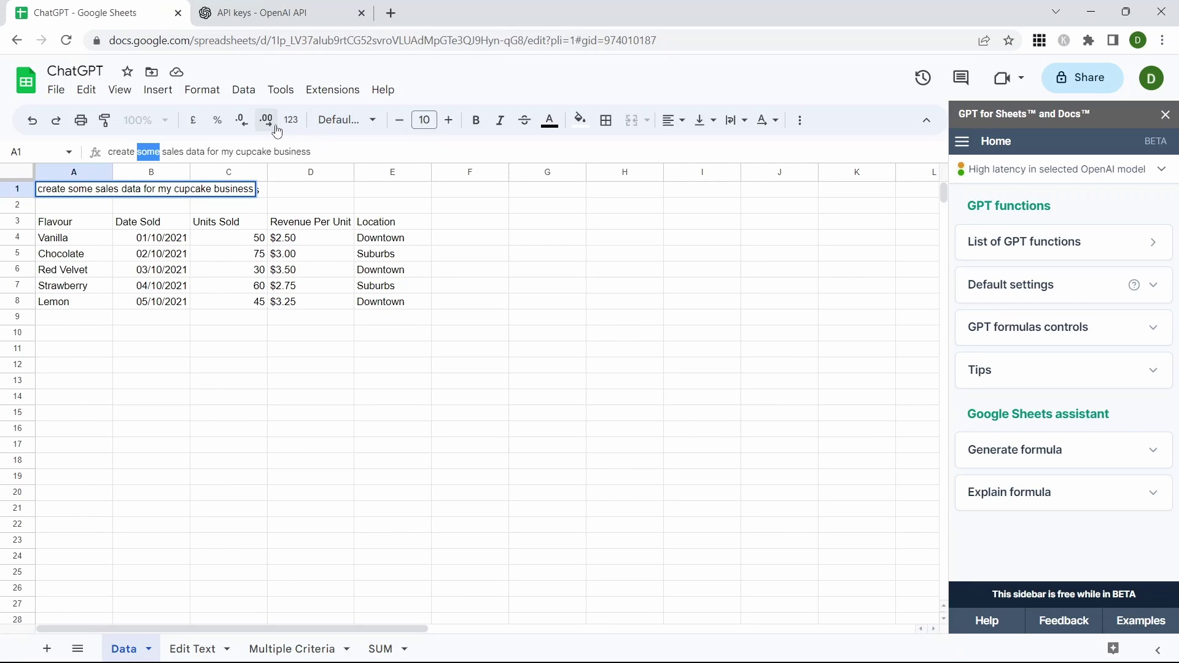
text(15 rows o)
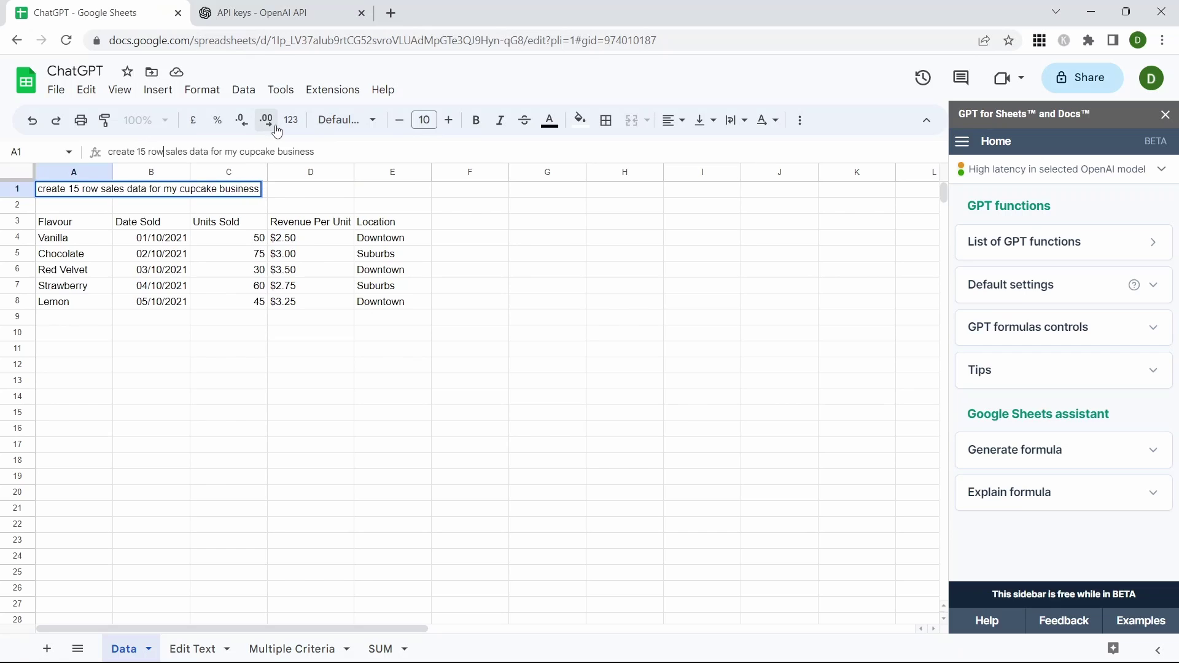
text(f)
key(Return)
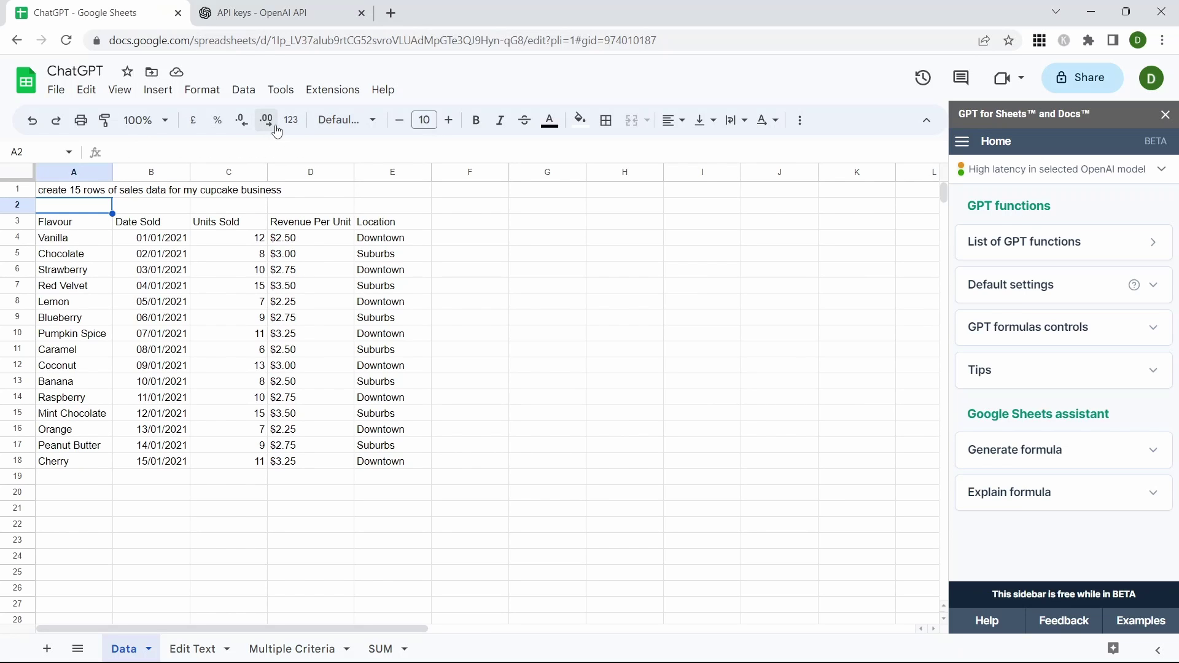
key(ctrl+shift+Page_Down)
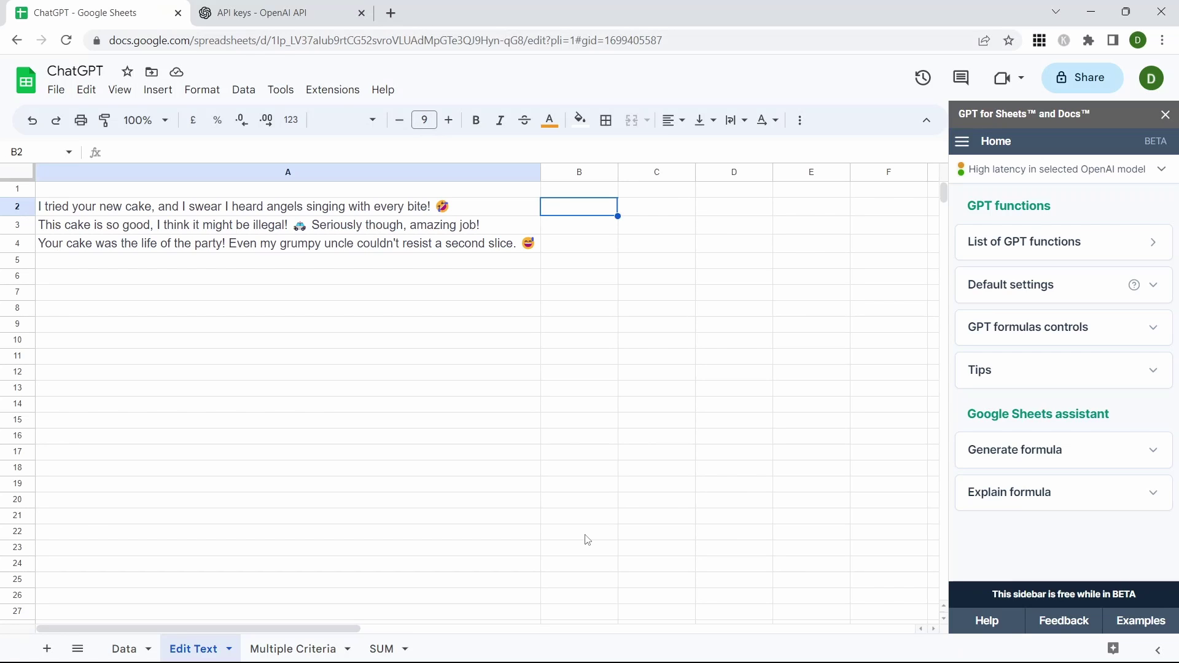
Step: Put =GPT_EDIT(A2,"remove emojis") in B2 and fill it down to B4
text(=gpt_)
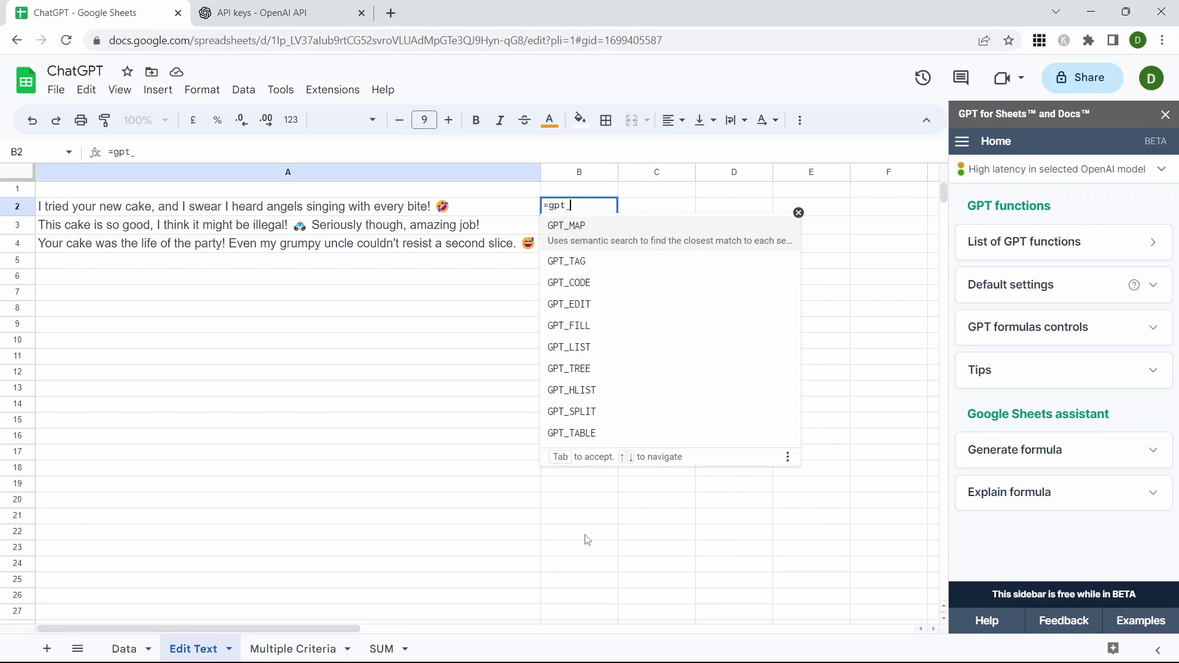
key(Down)
key(Down)
key(Down)
key(Tab)
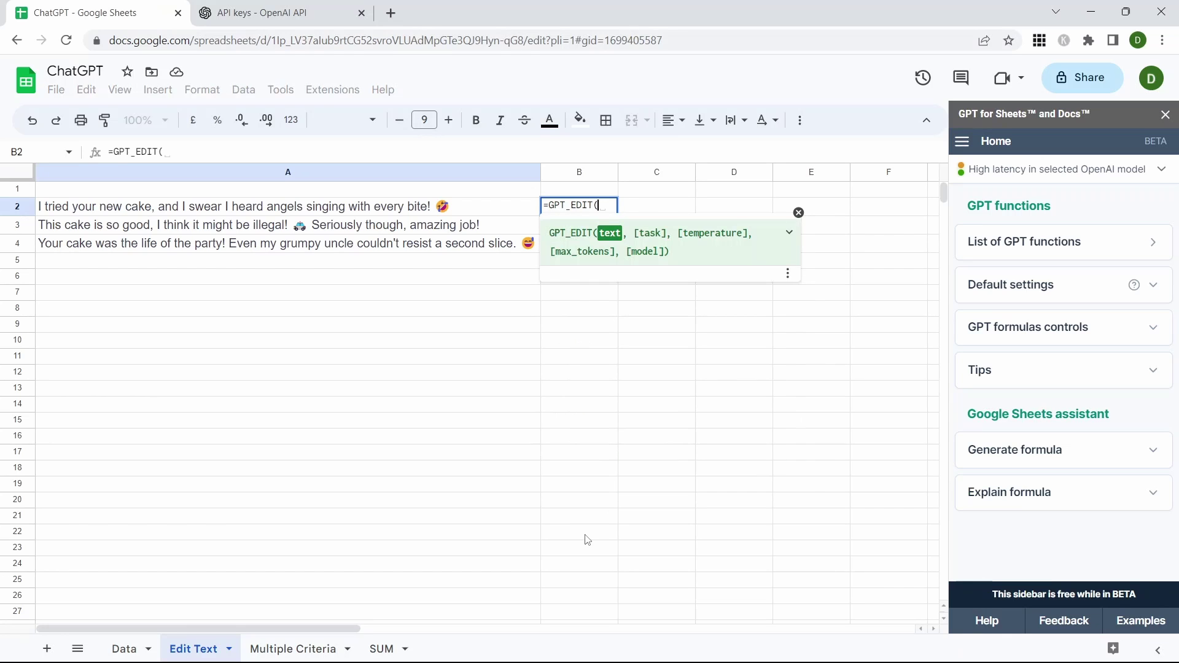
text(A2)
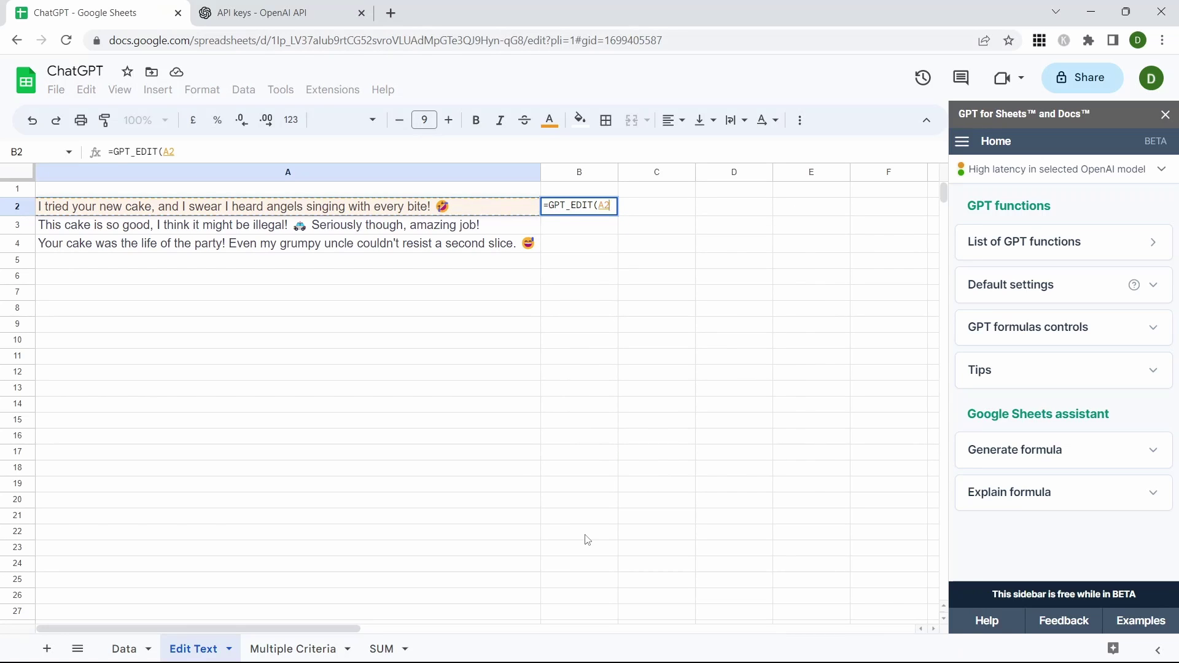
text(,")
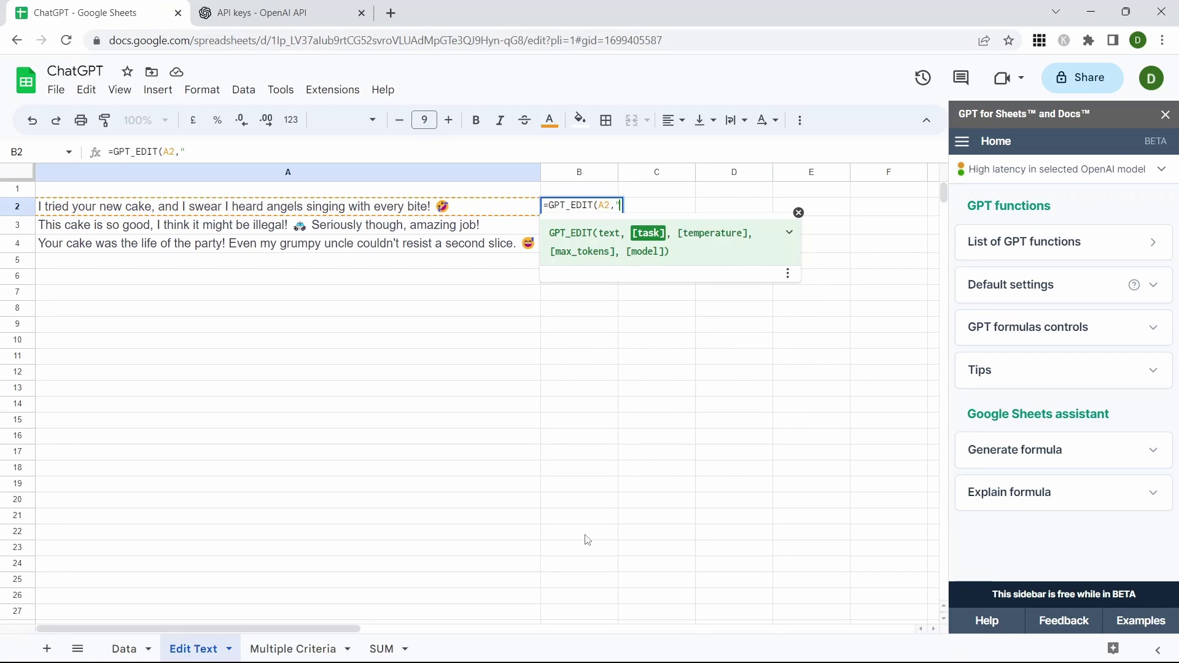
text(remove emojis)
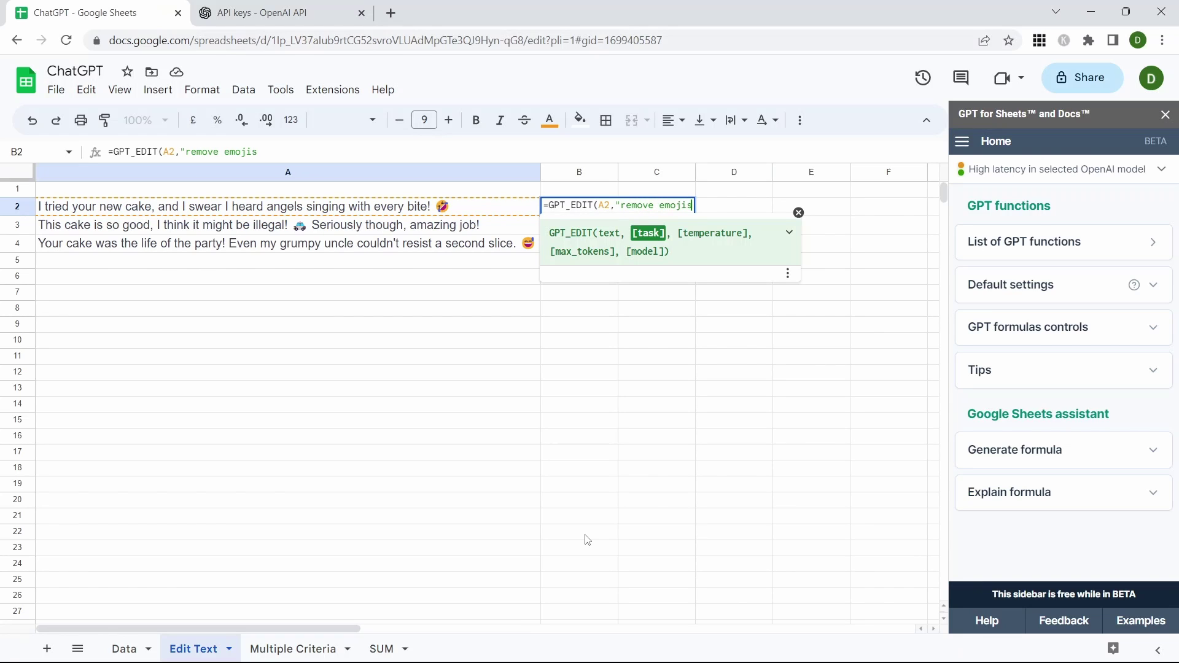
text("))
key(Return)
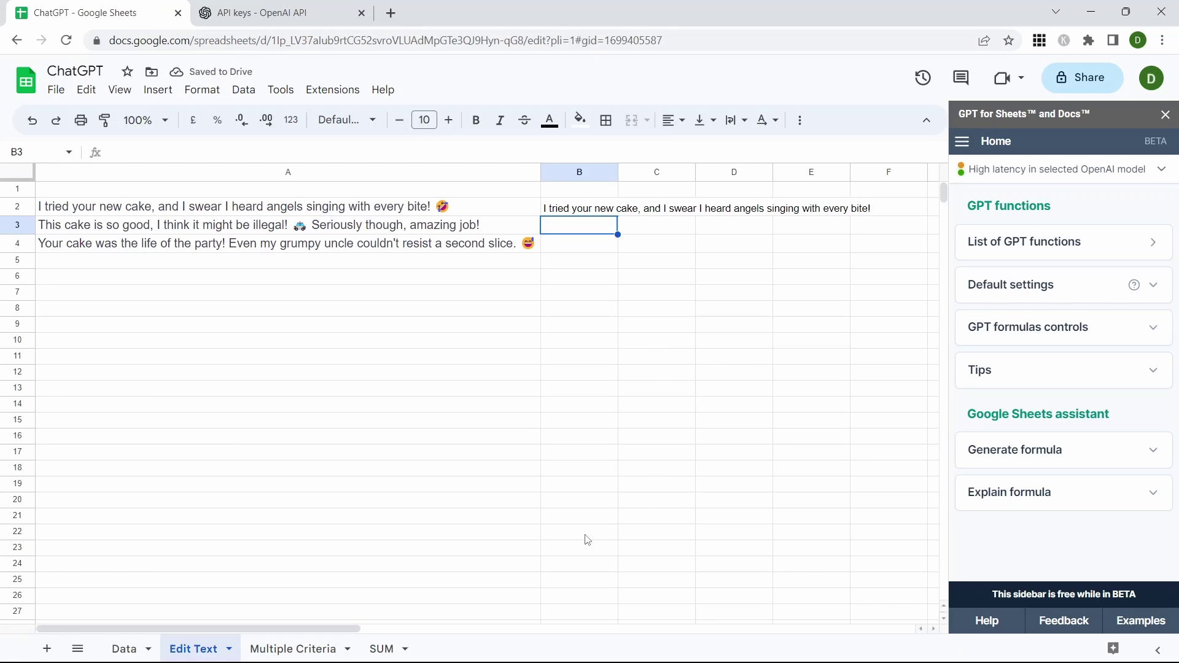
key(Up)
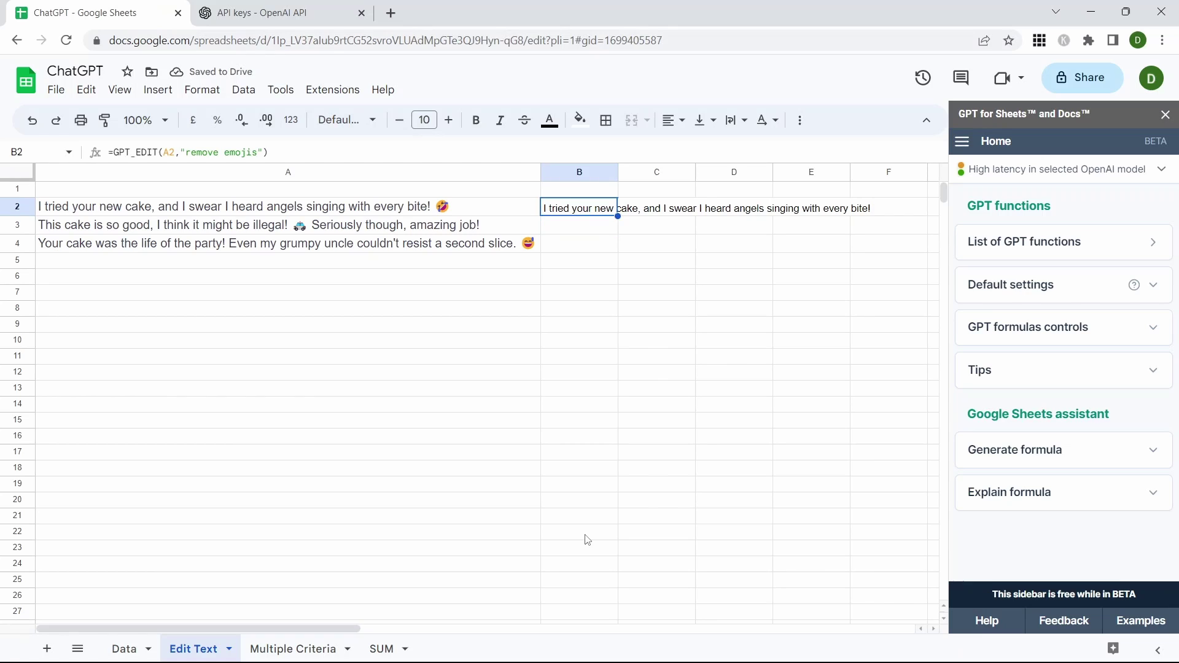
double_click(617, 215)
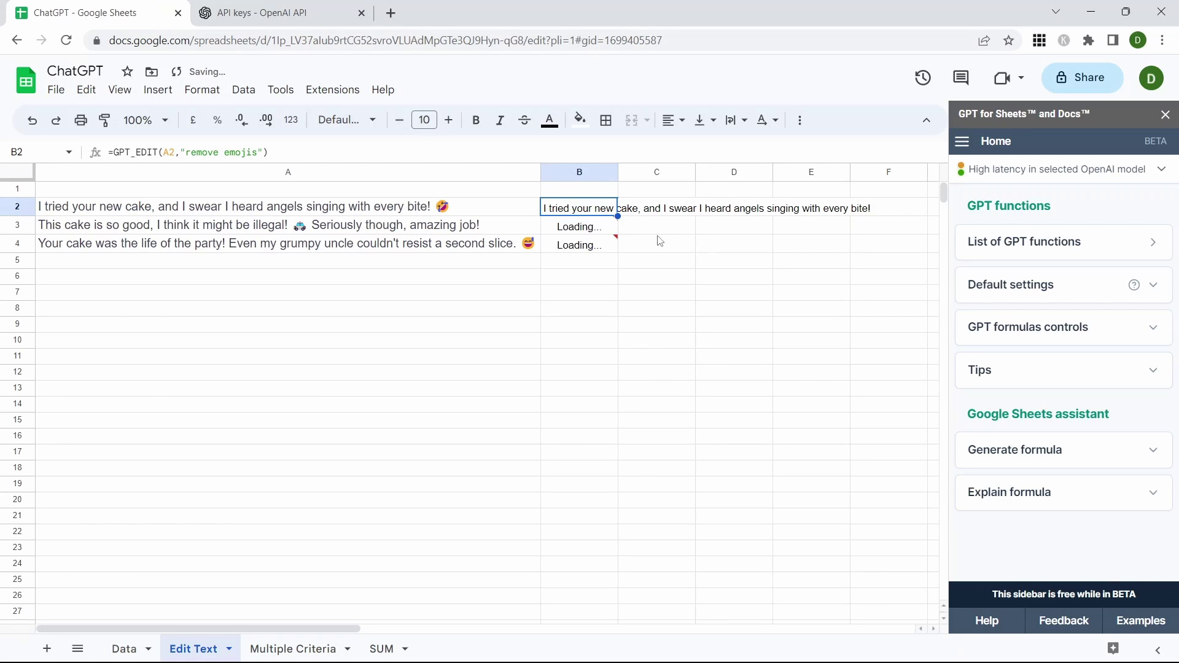
click(767, 293)
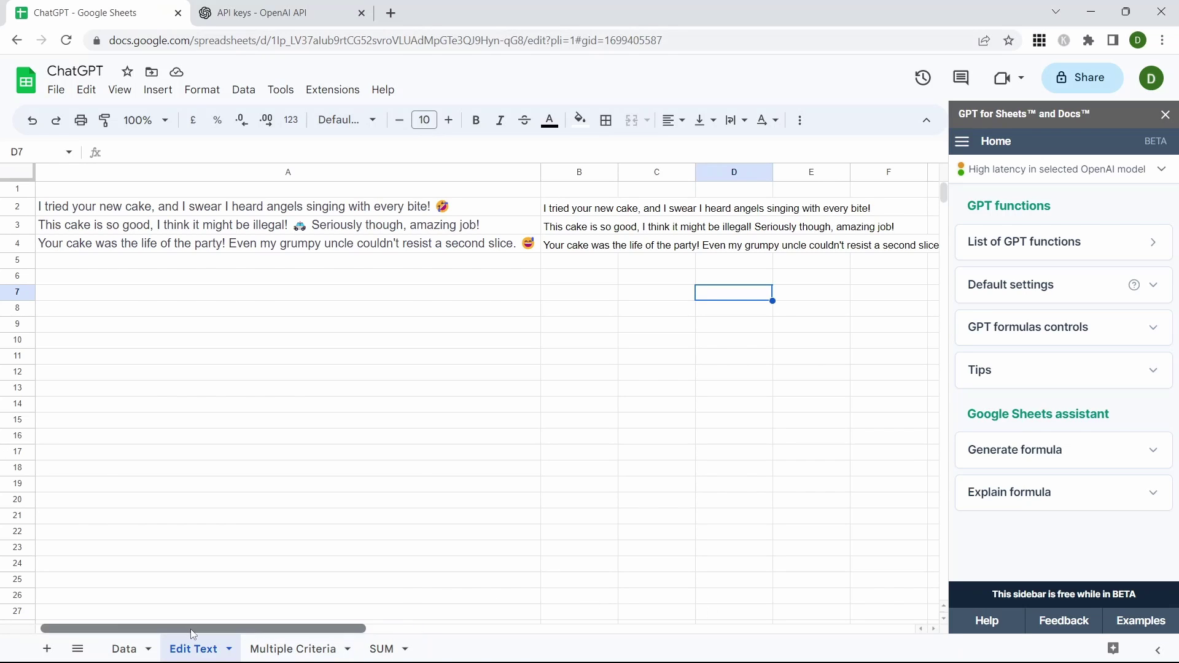
key(ctrl+shift+Page_Down)
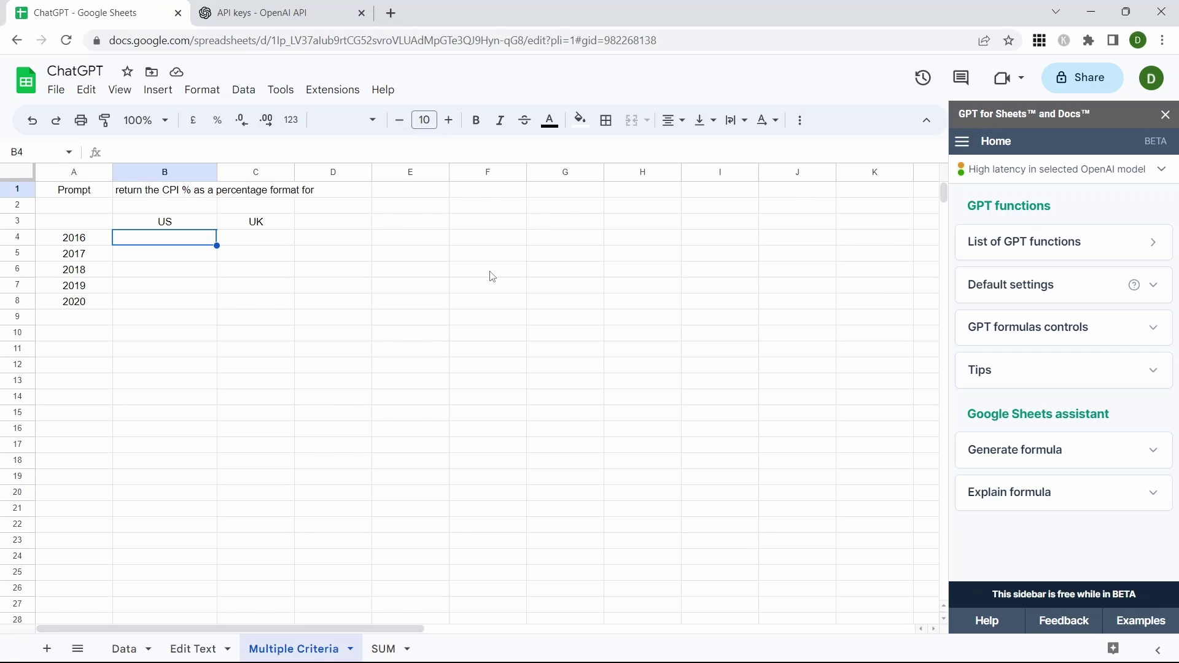
Step: Begin B4's formula as =GPT(CONCAT( with an absolute $B$1 prompt reference
text(=gpt)
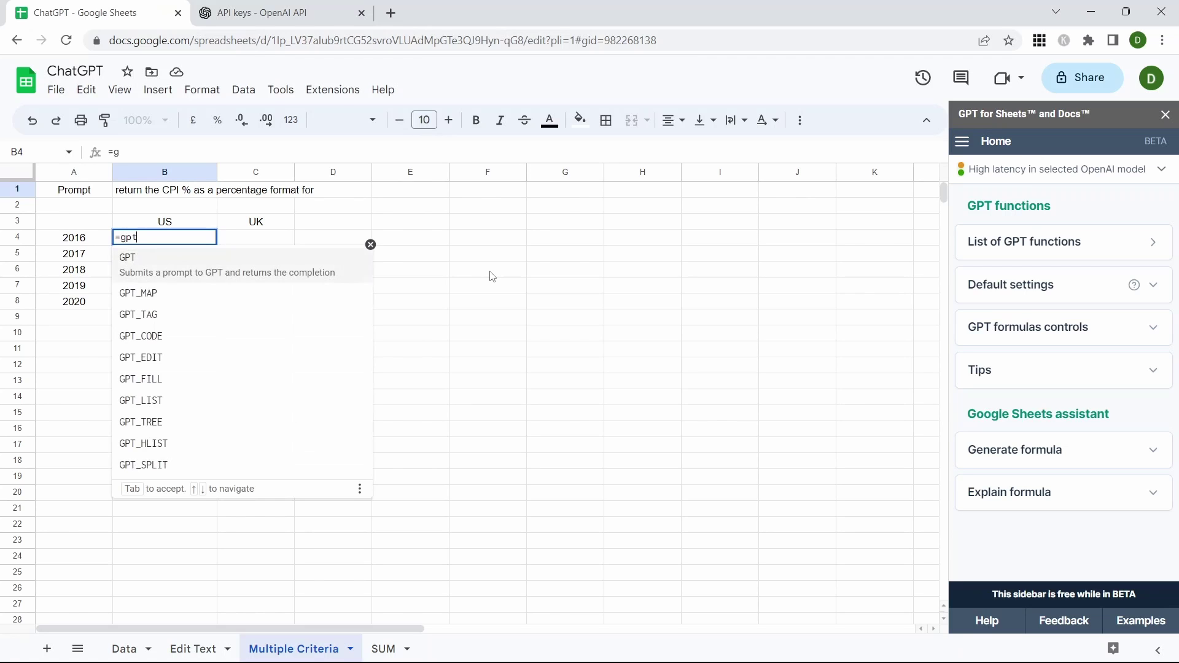
key(Tab)
text(con)
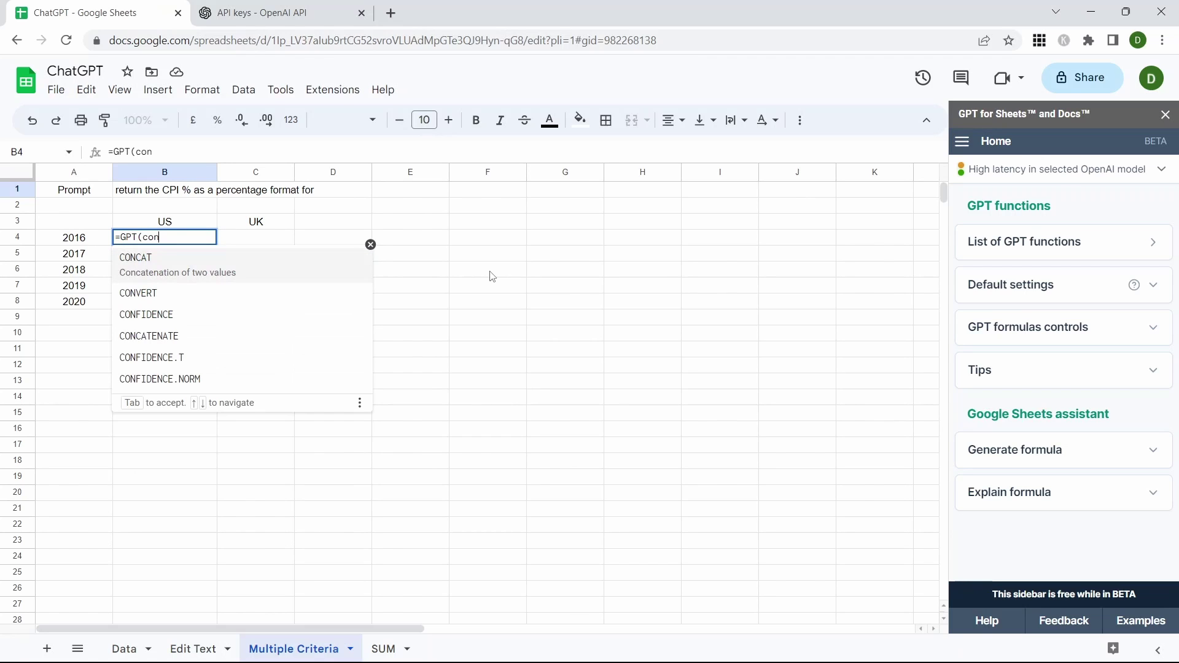
key(Tab)
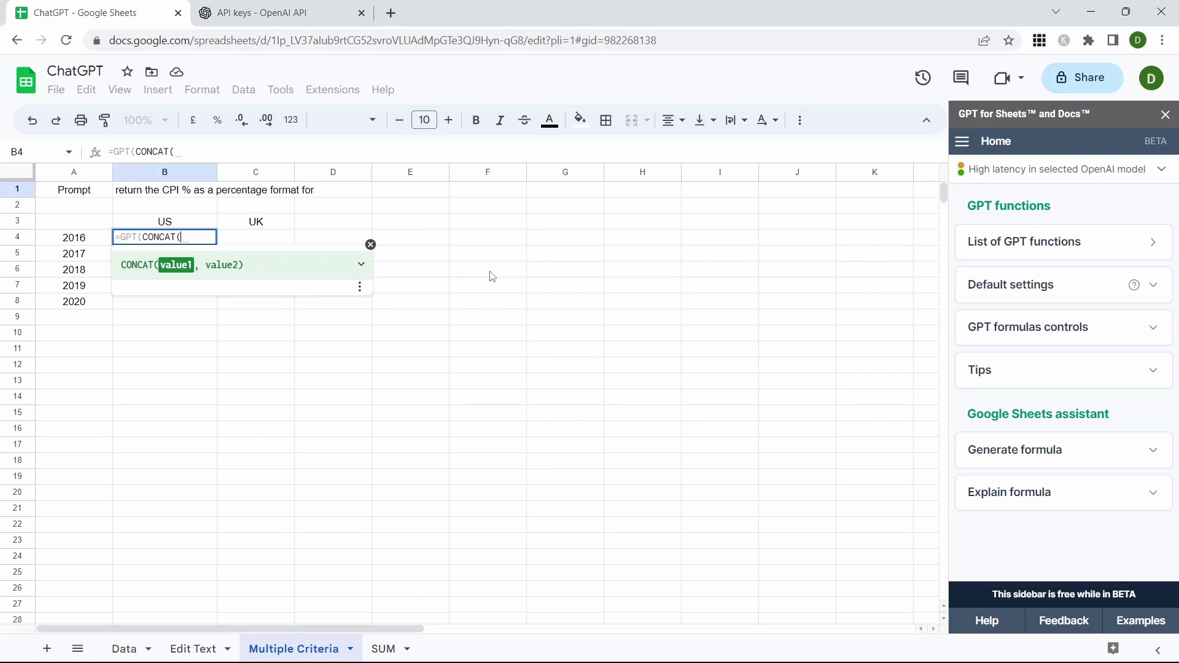
click(173, 192)
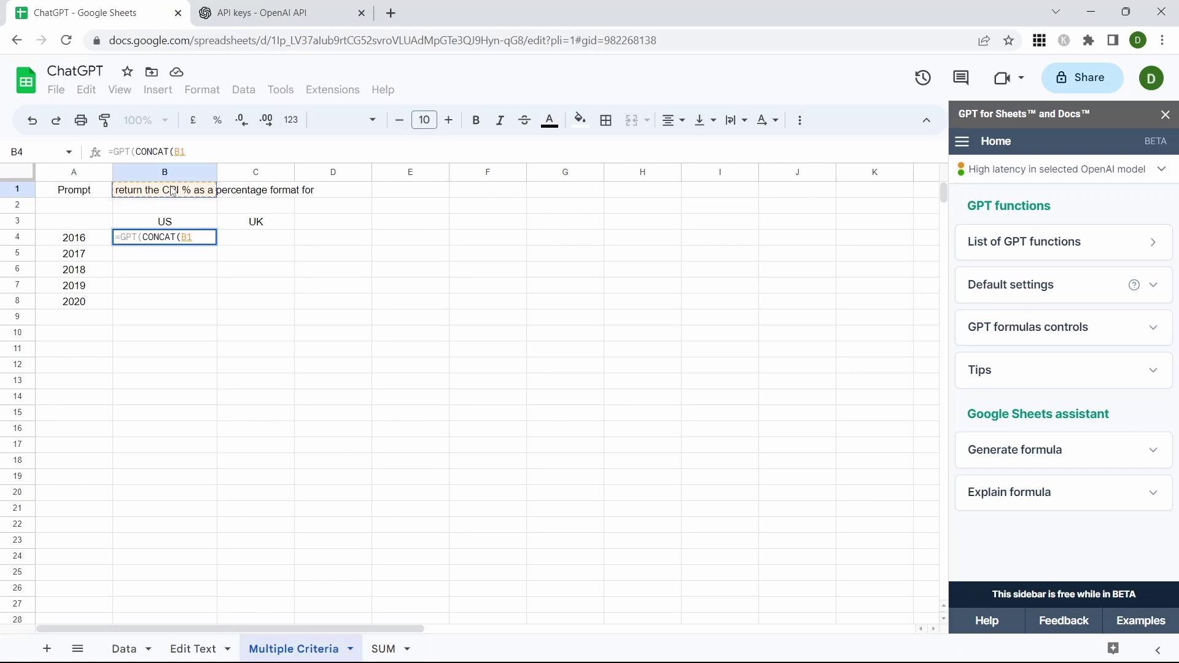
key(F4)
text(,)
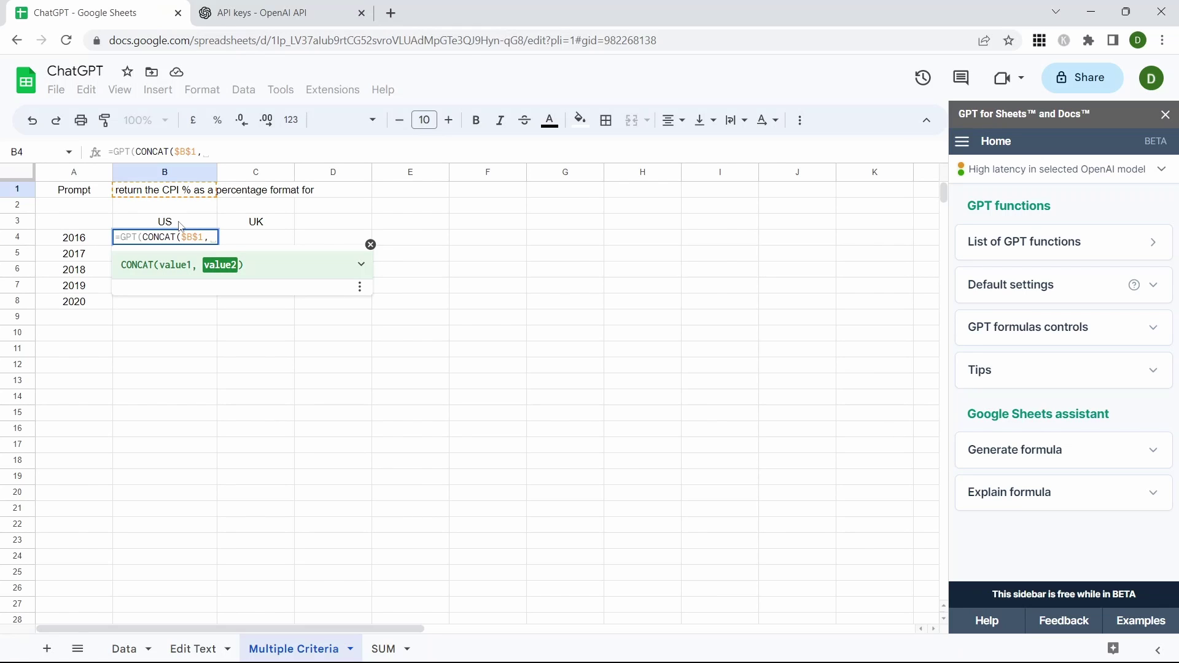
Step: Add the B$3 country and $A4 year references to the formula
click(181, 226)
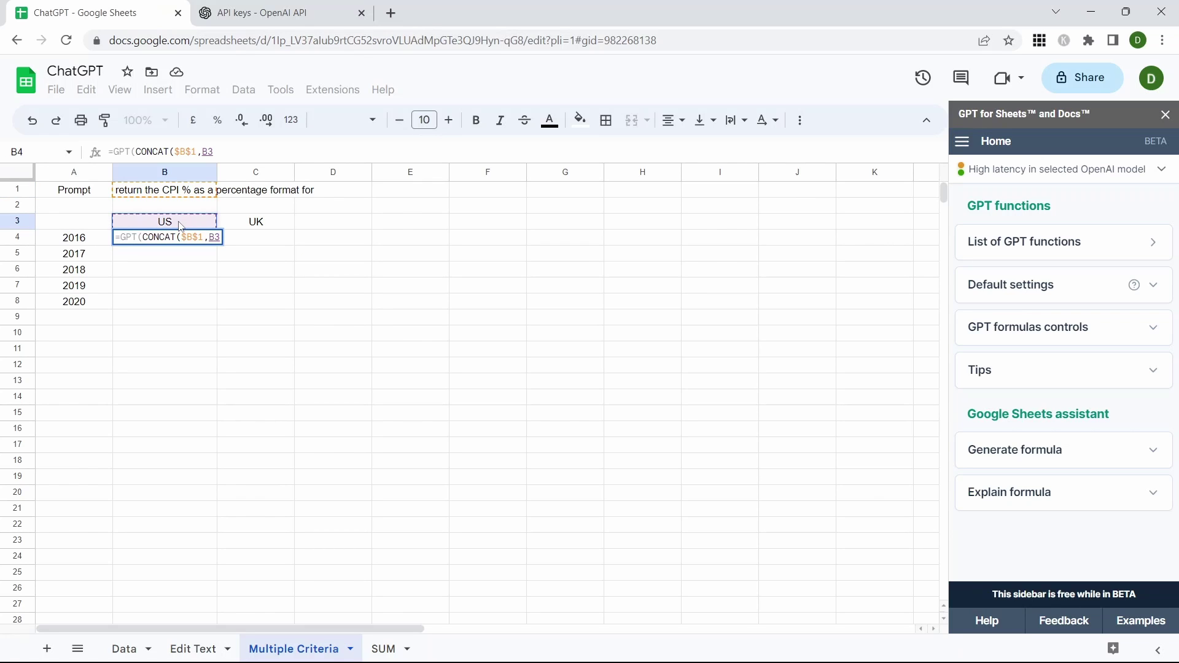
key(F4)
key(F4)
text())
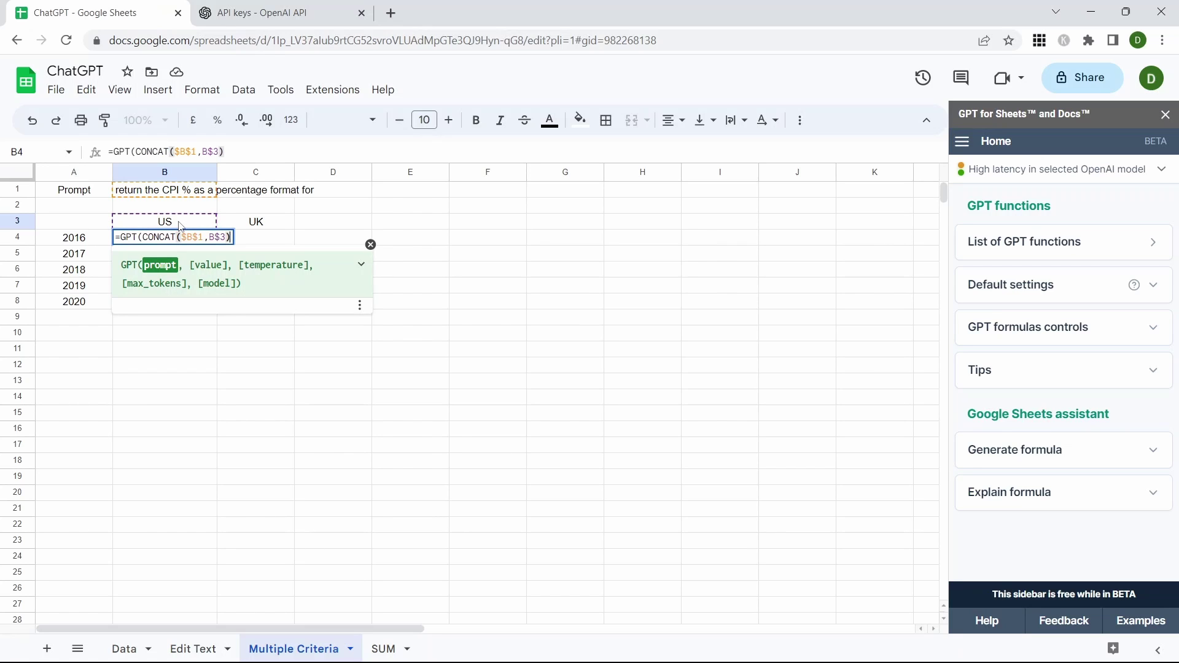
text(,)
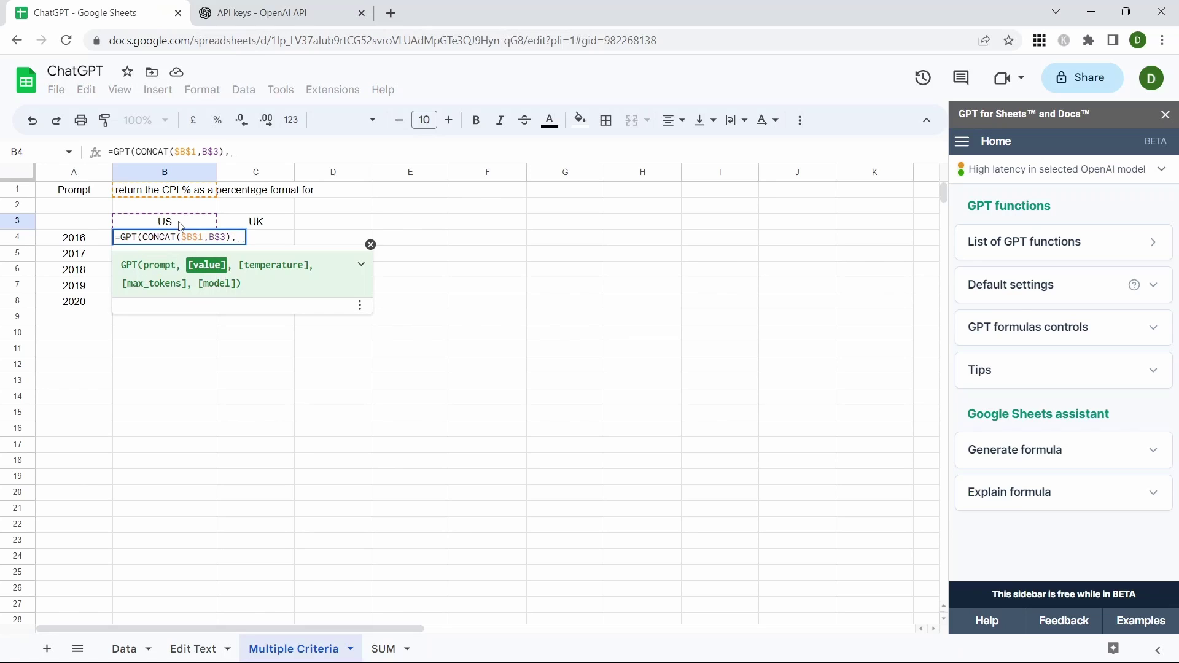
click(84, 241)
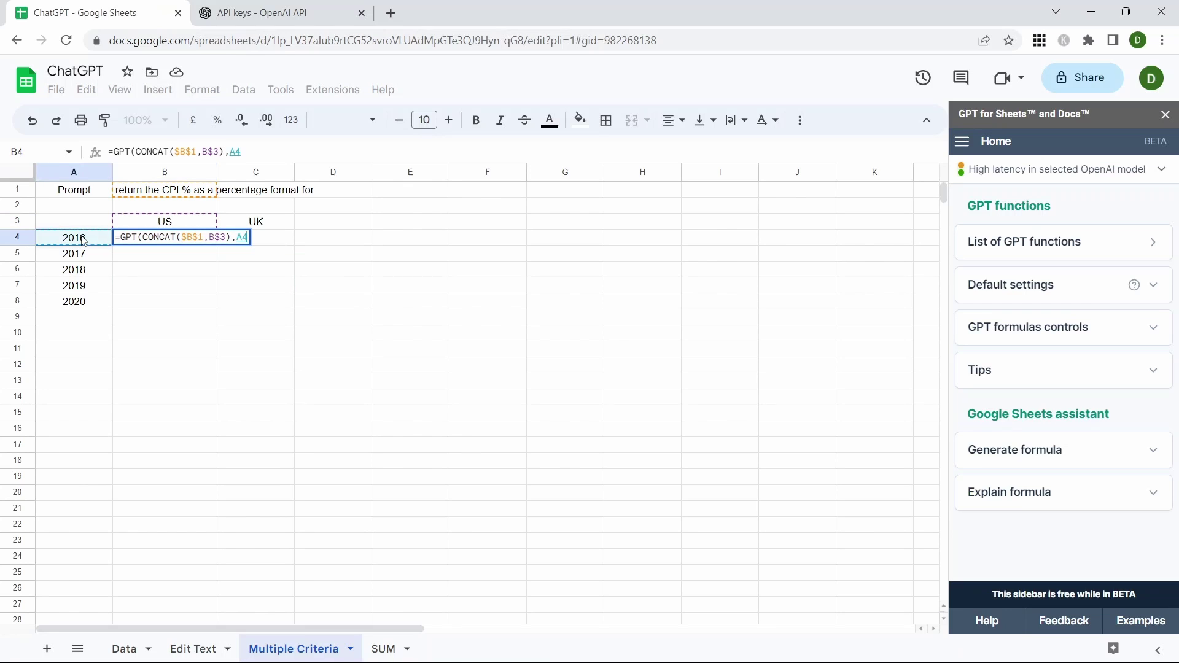
key(F4)
key(F4)
key(F4)
Step: Complete the CPI formula in B4 and paste it across B4:C8
text())
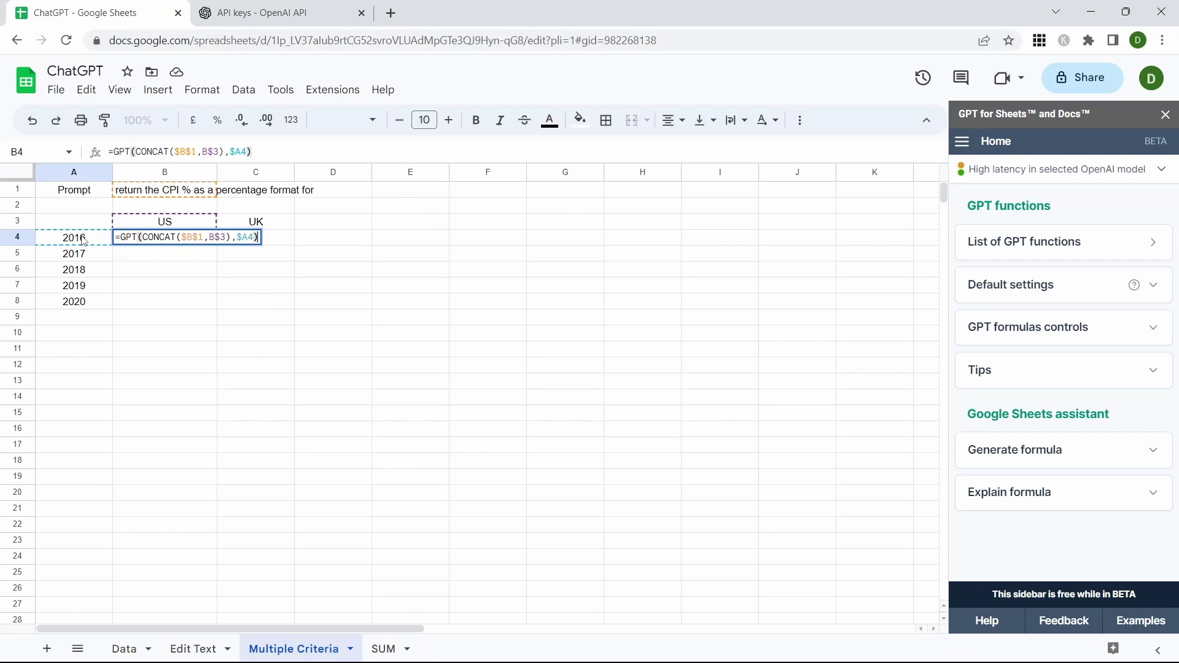
key(ctrl+Return)
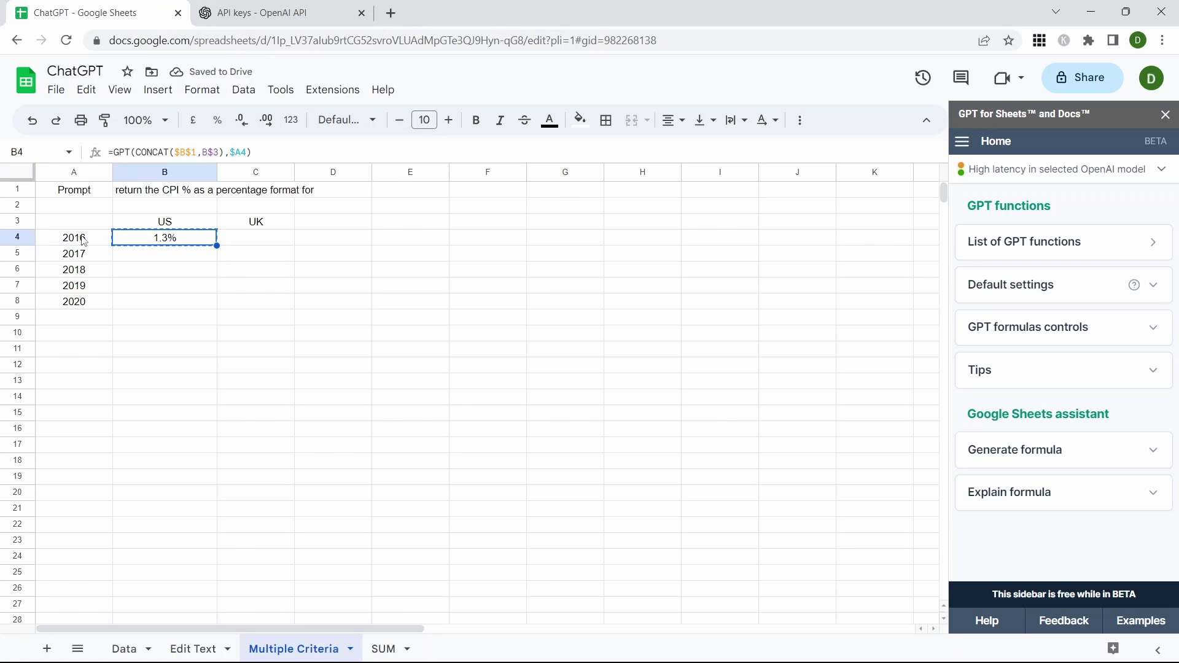
key(shift+Down)
key(shift+Down)
key(shift+Down)
key(shift+Down)
key(shift+Right)
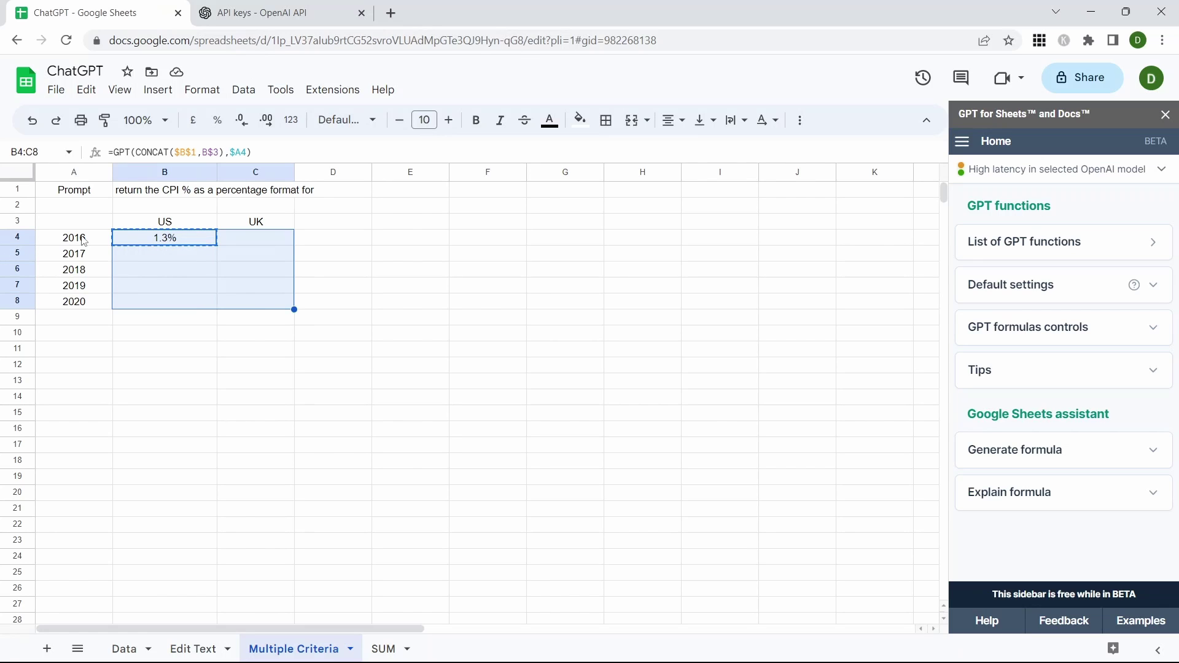
key(ctrl+v)
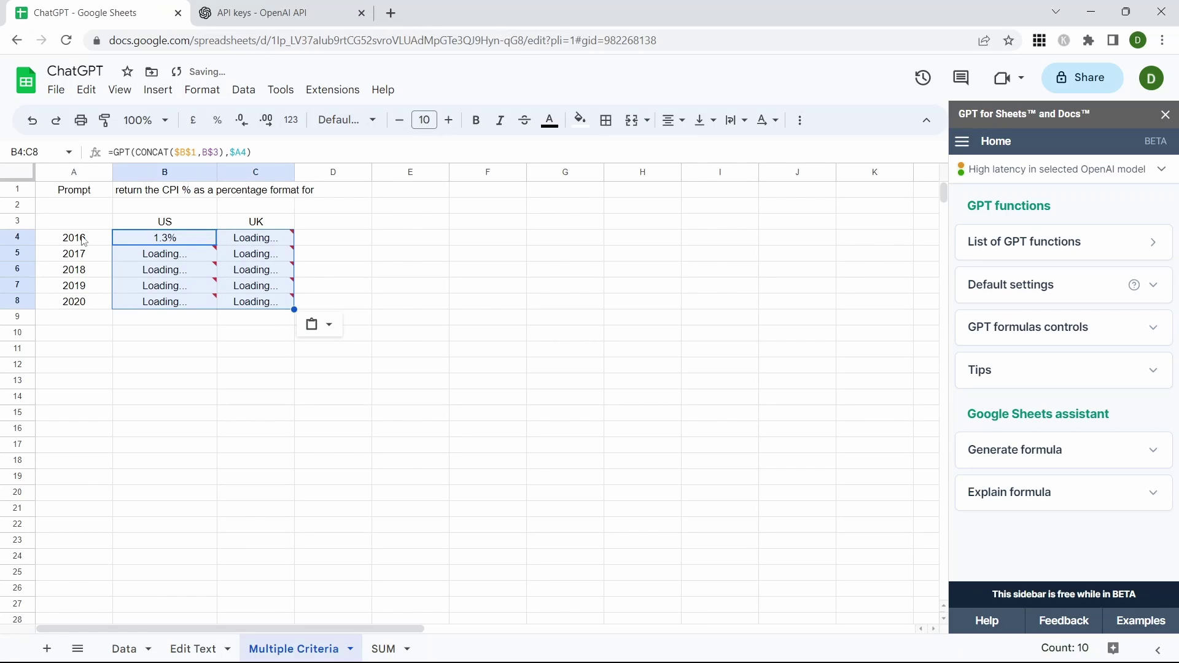
click(164, 238)
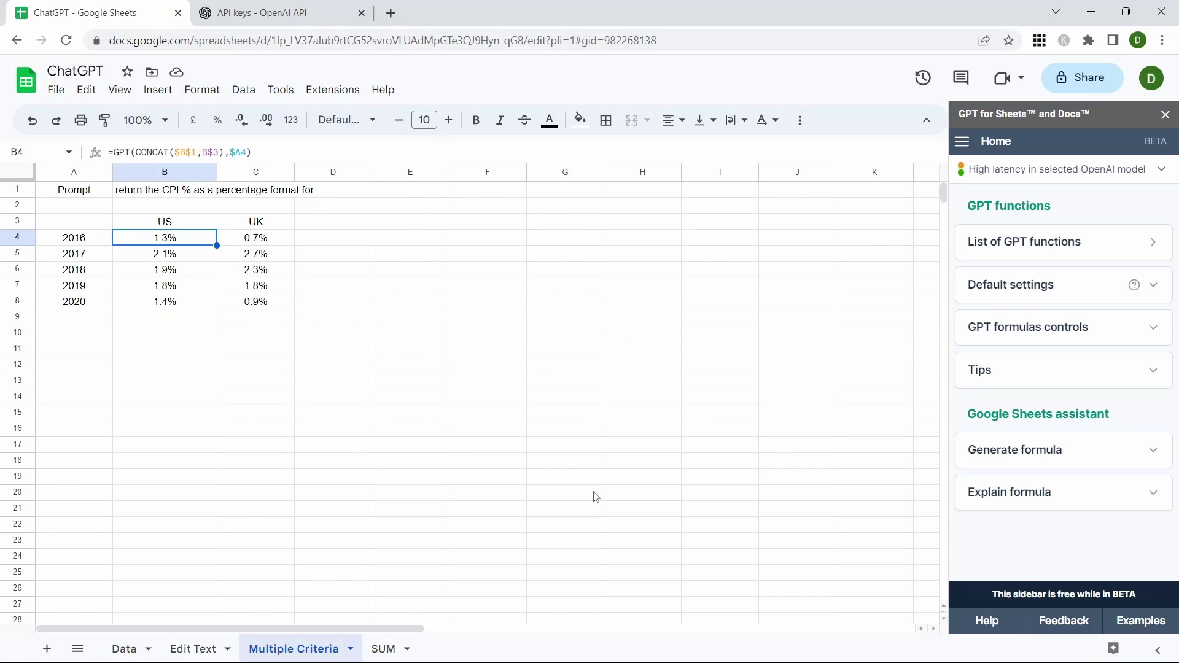
key(ctrl+shift+Page_Down)
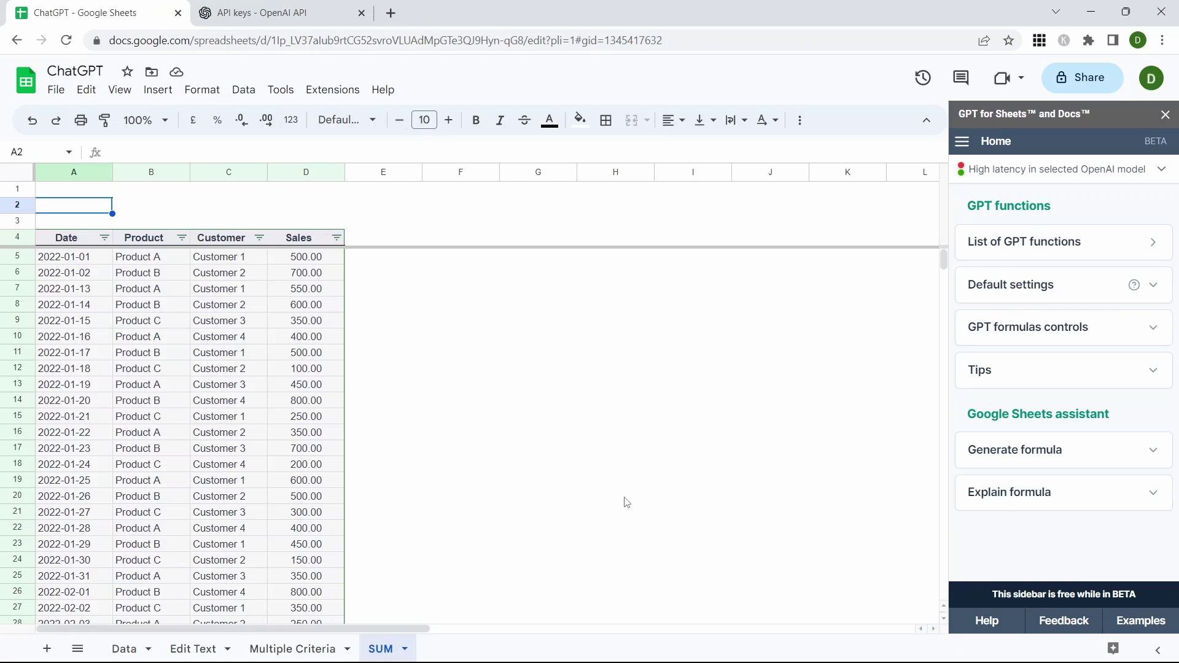
Step: In A2, enter a GPT_CODE prompt over A4:D29 requesting a SUMIFS of Product B, Customer 3 sales
scroll(618, 493, down, 1)
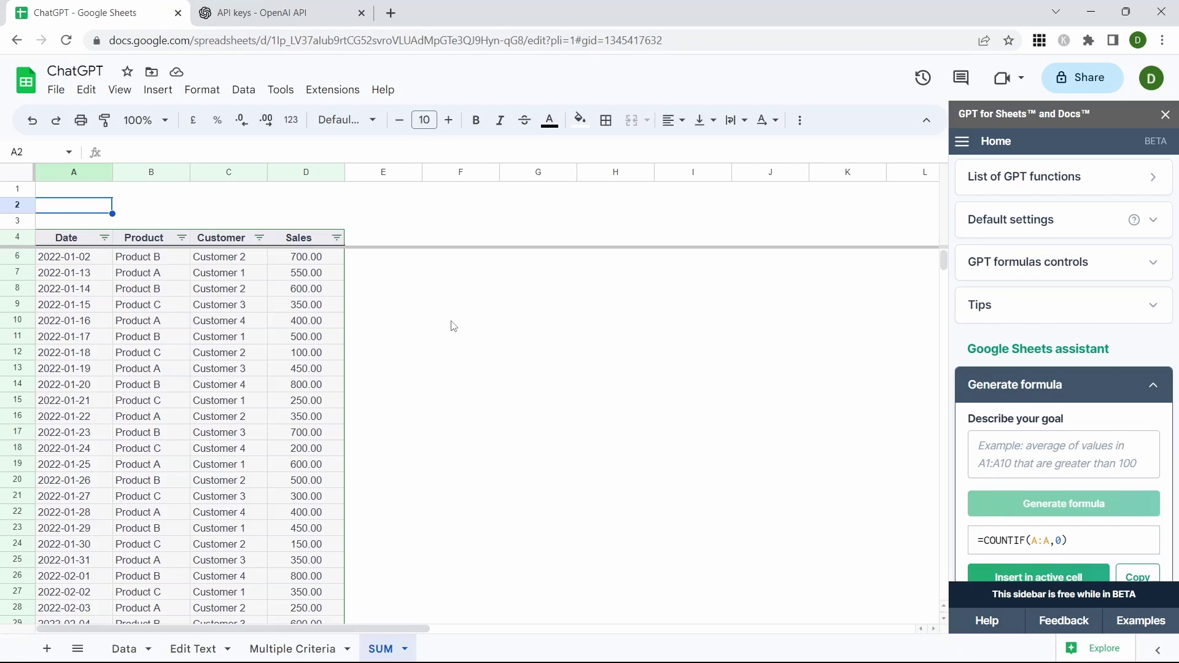
scroll(264, 264, down, 1)
click(72, 206)
text(=gpt)
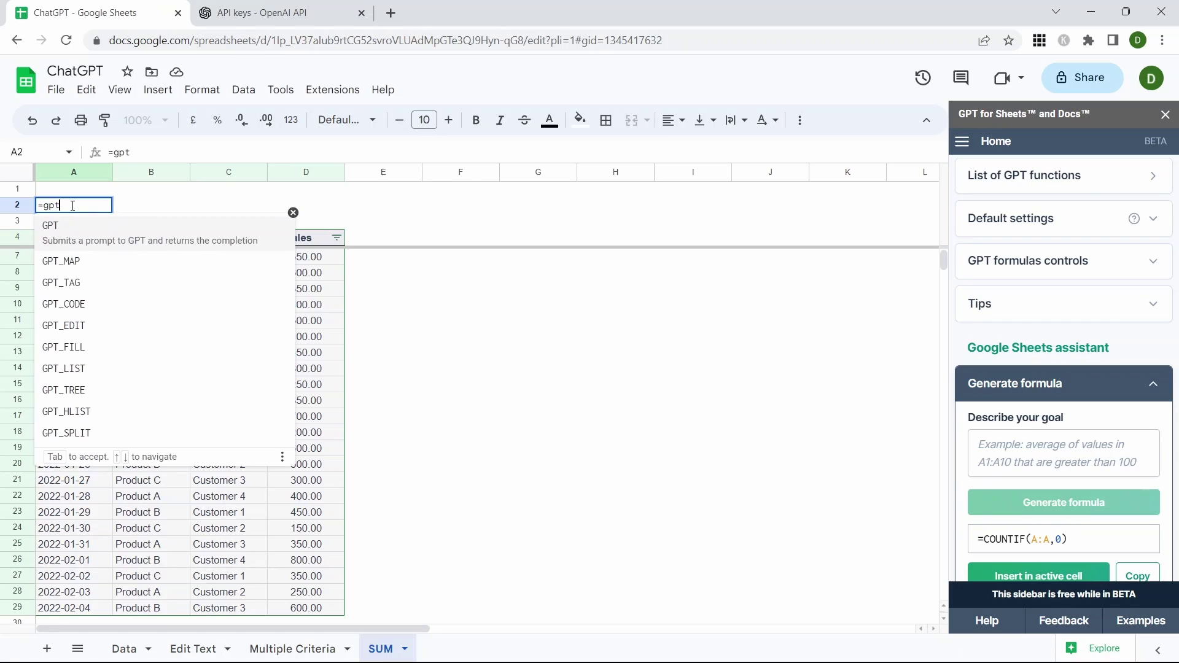
text(_code)
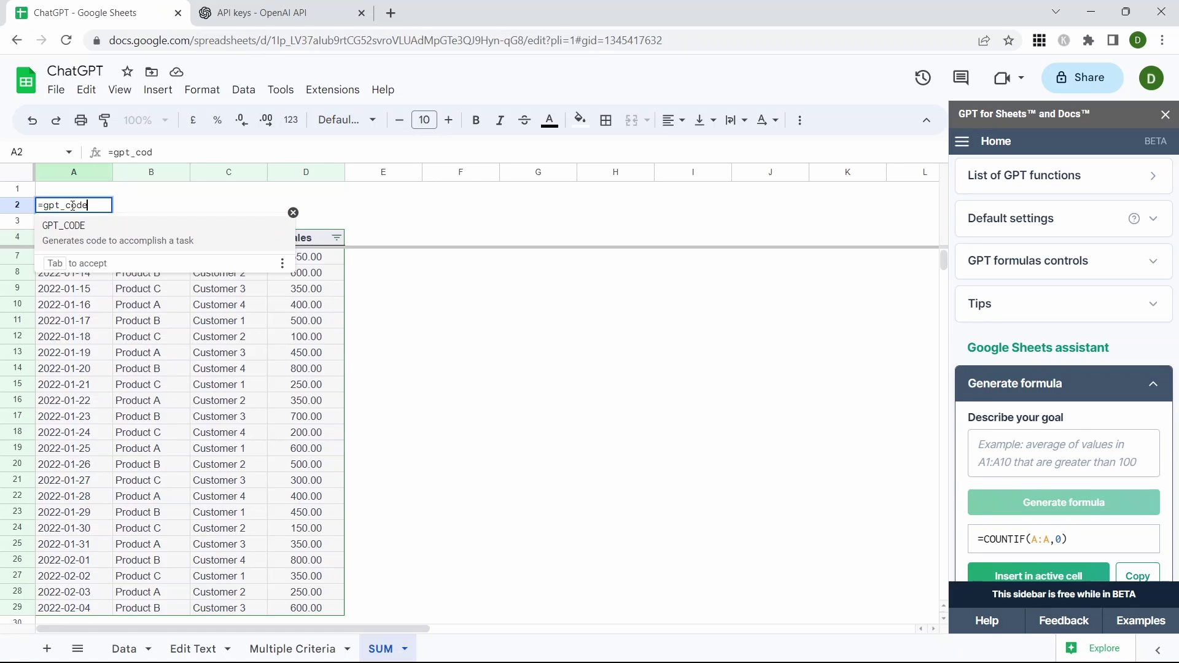
key(Tab)
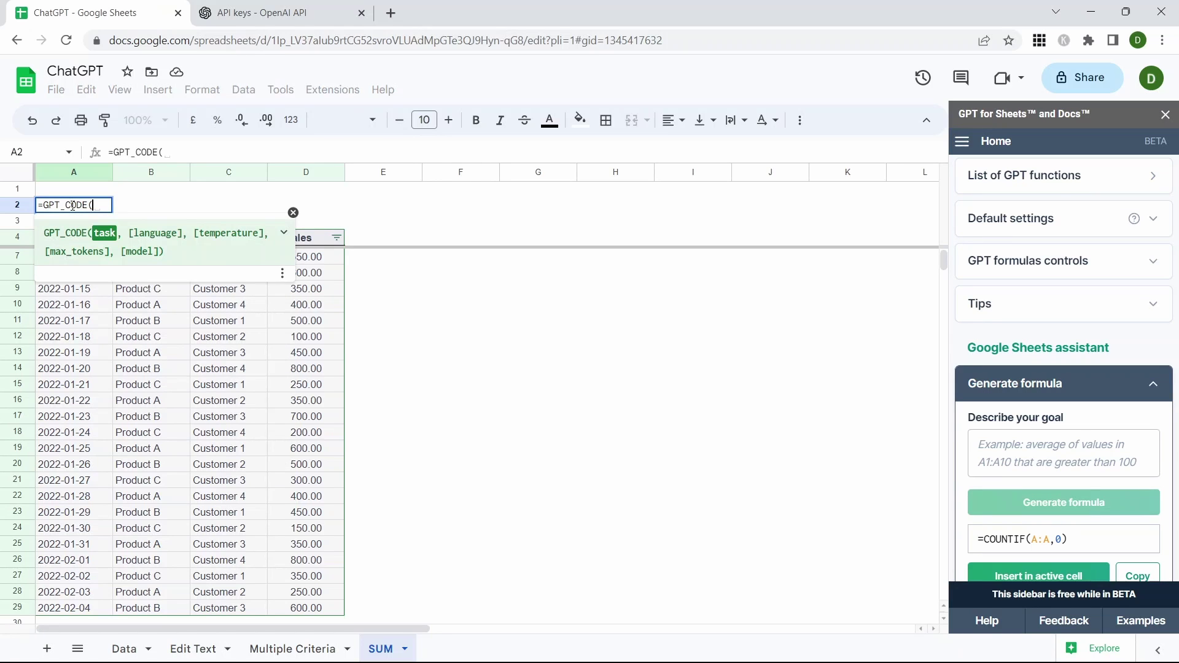
text("create c)
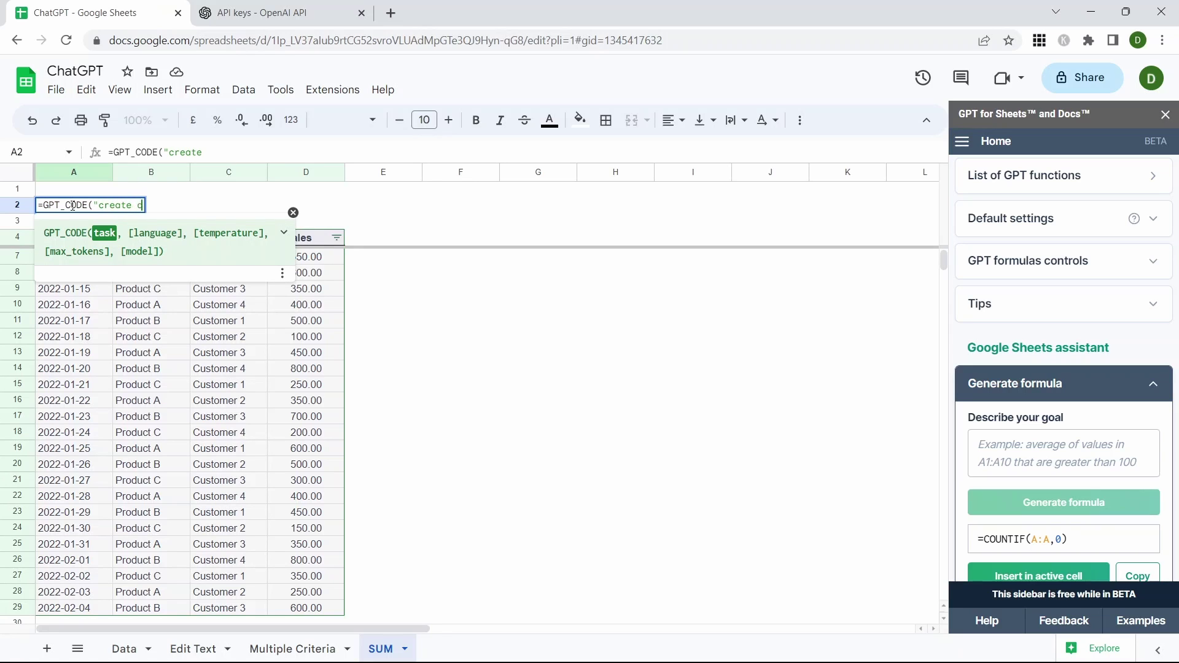
text( formula )
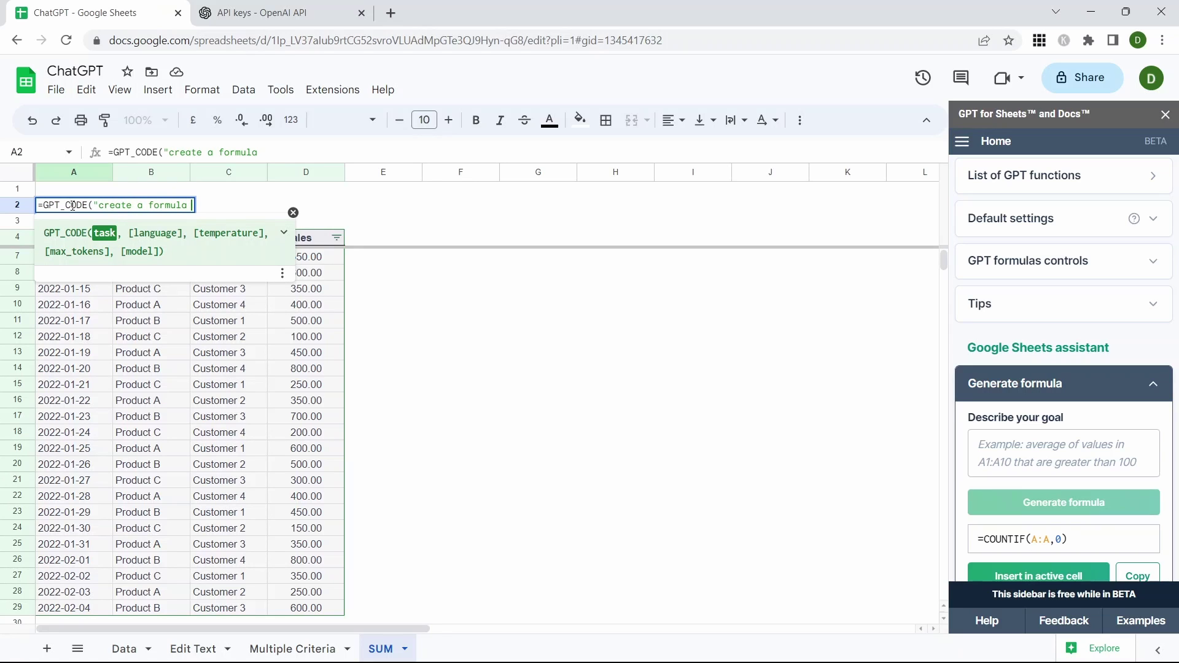
text(which sums so)
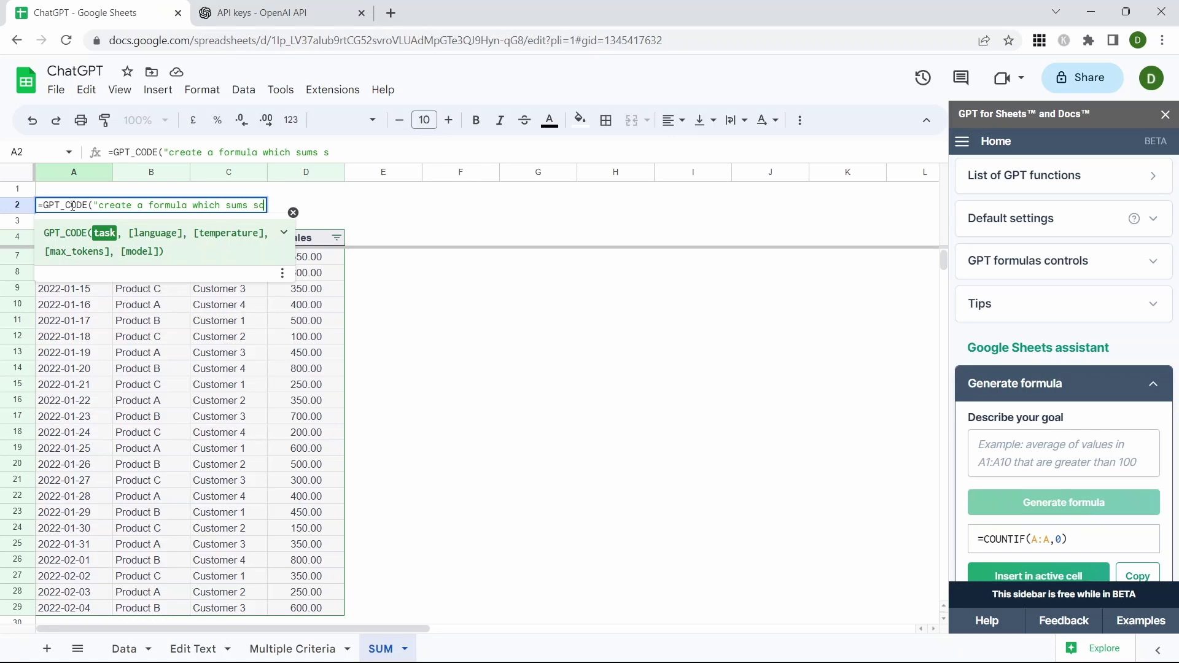
key(BackSpace)
text(ales for )
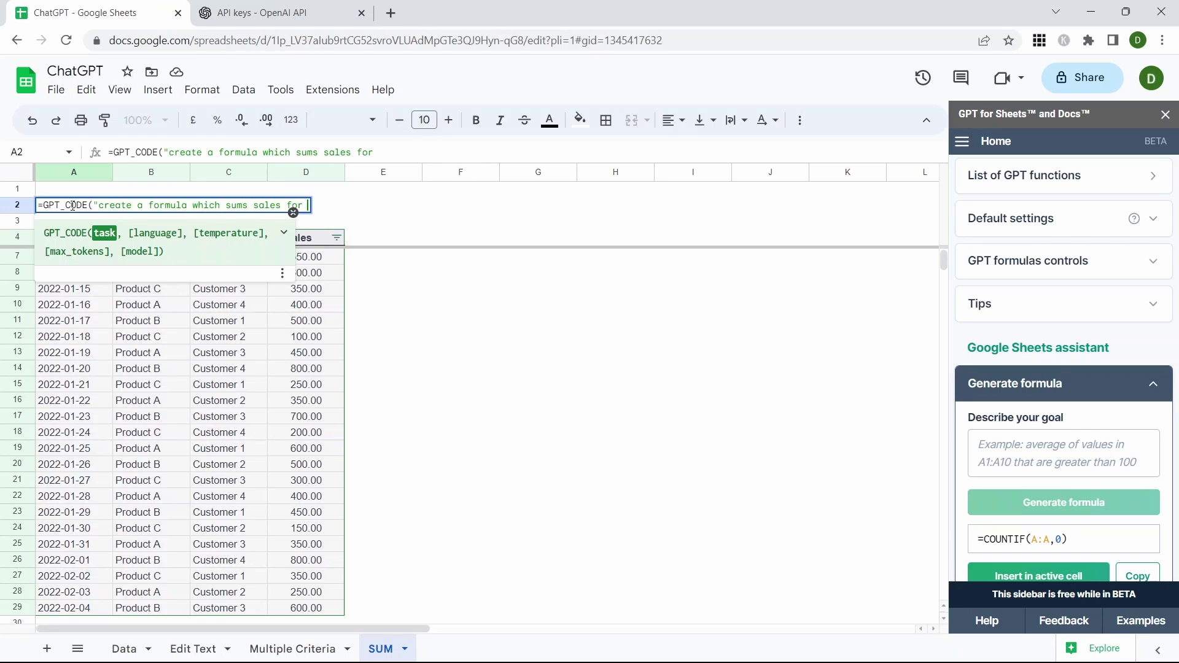
text(product )
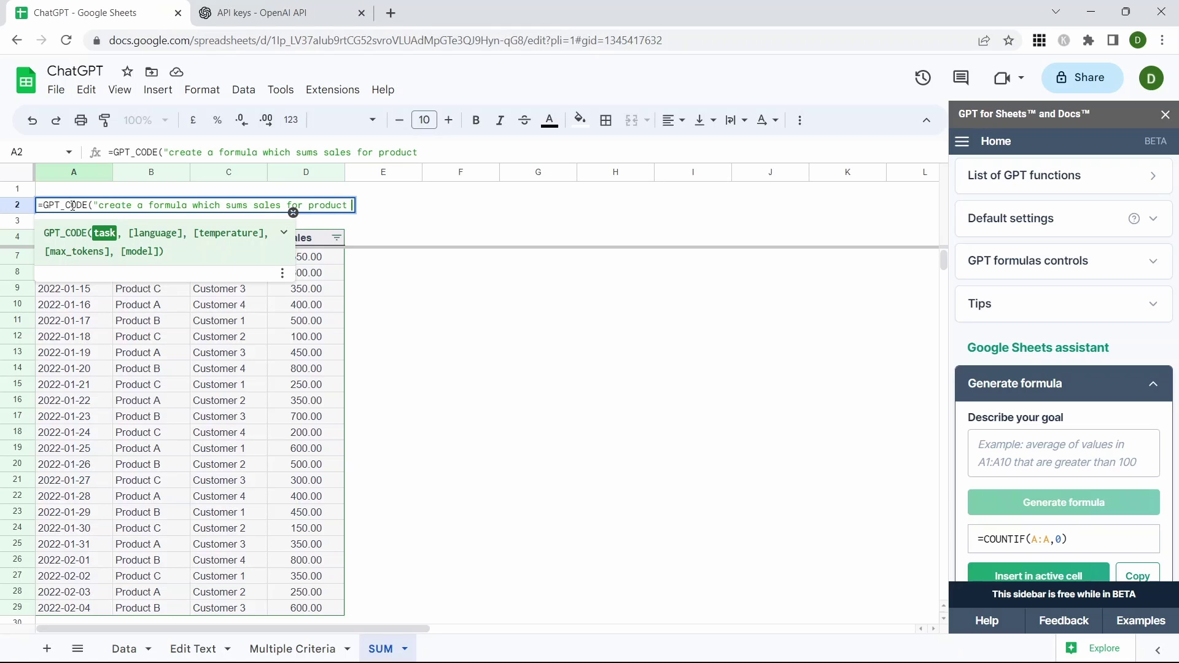
text(b and customer)
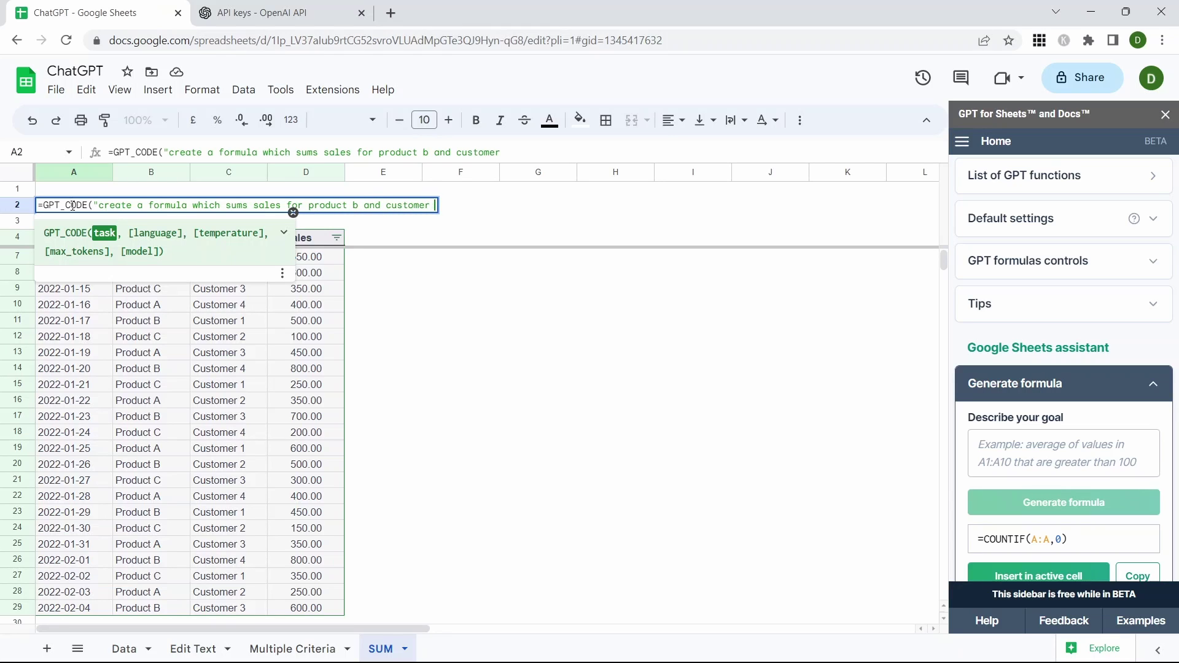
text(3", )
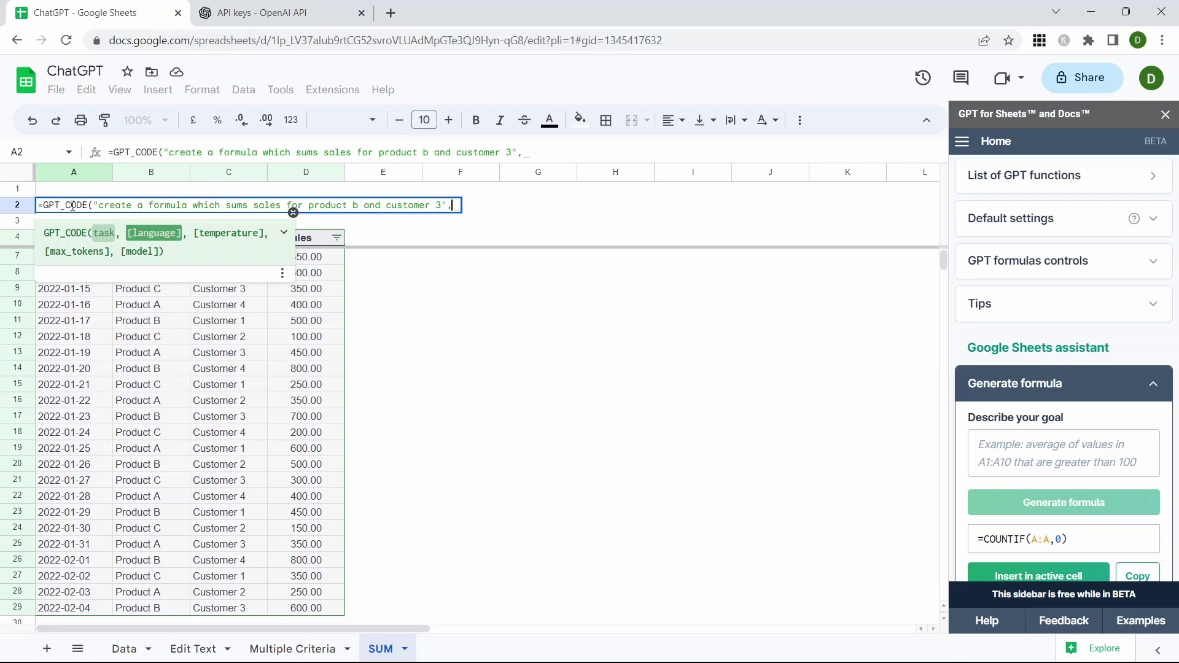
text(A4:D29)
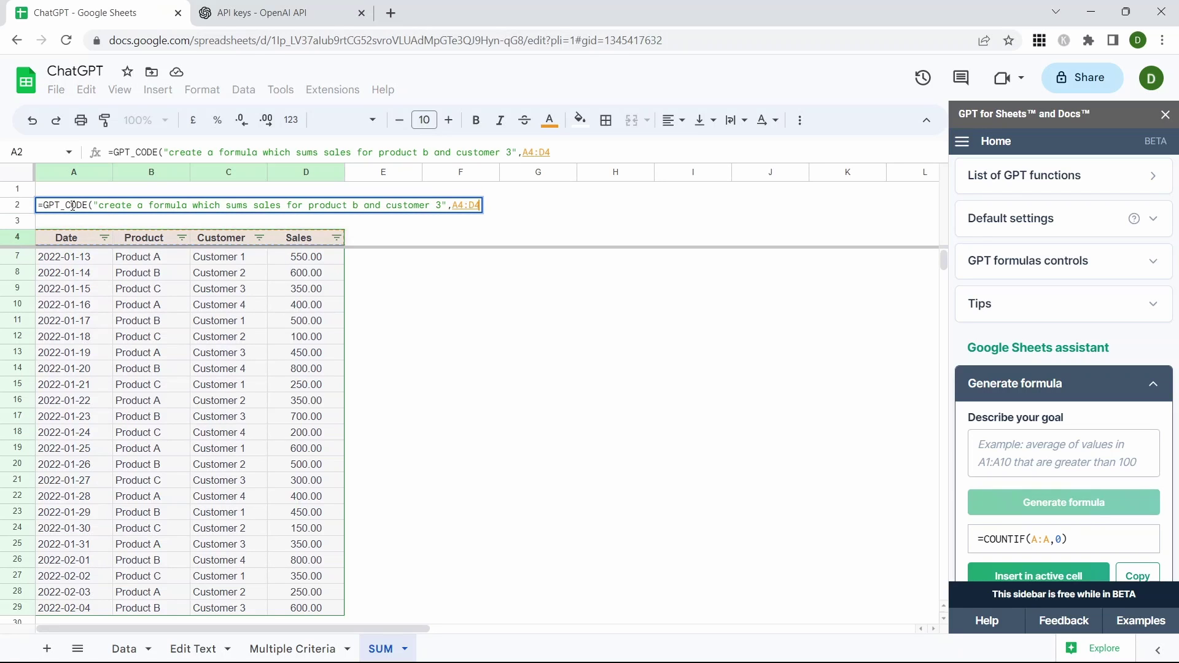
text())
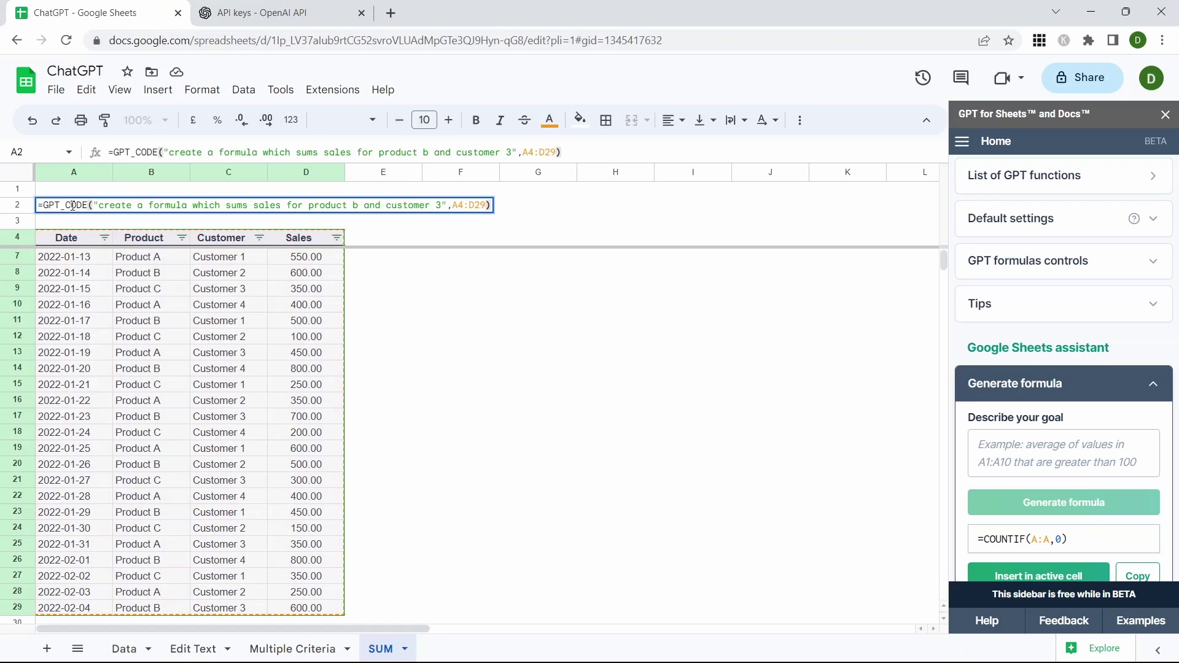
key(Return)
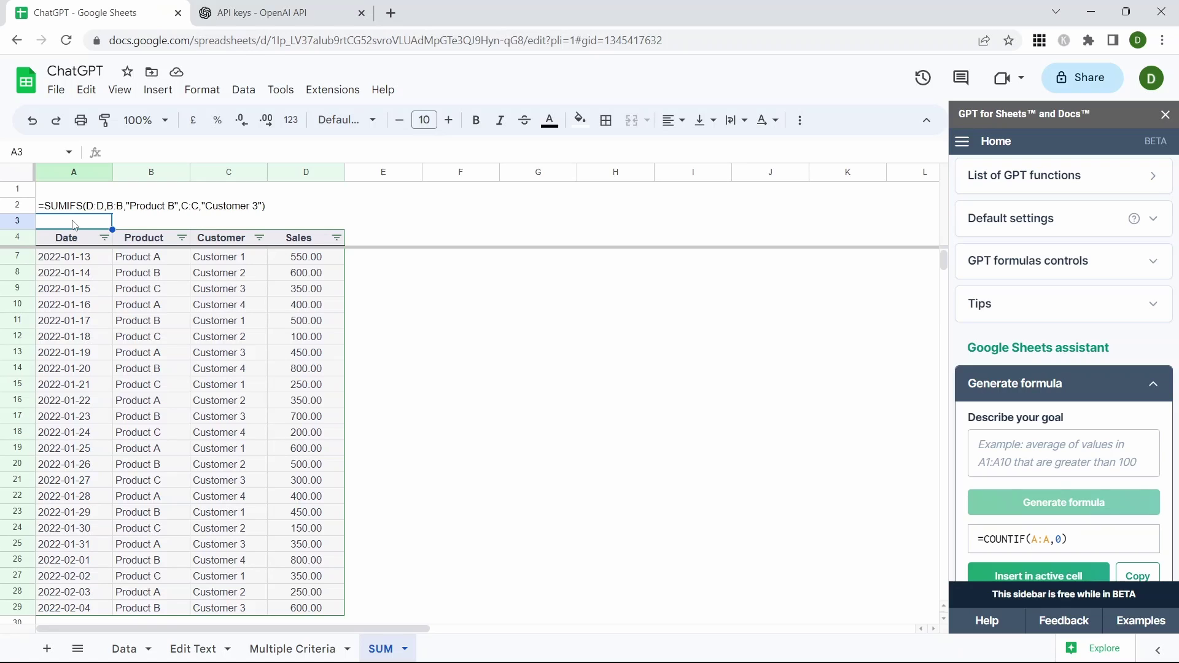
key(Up)
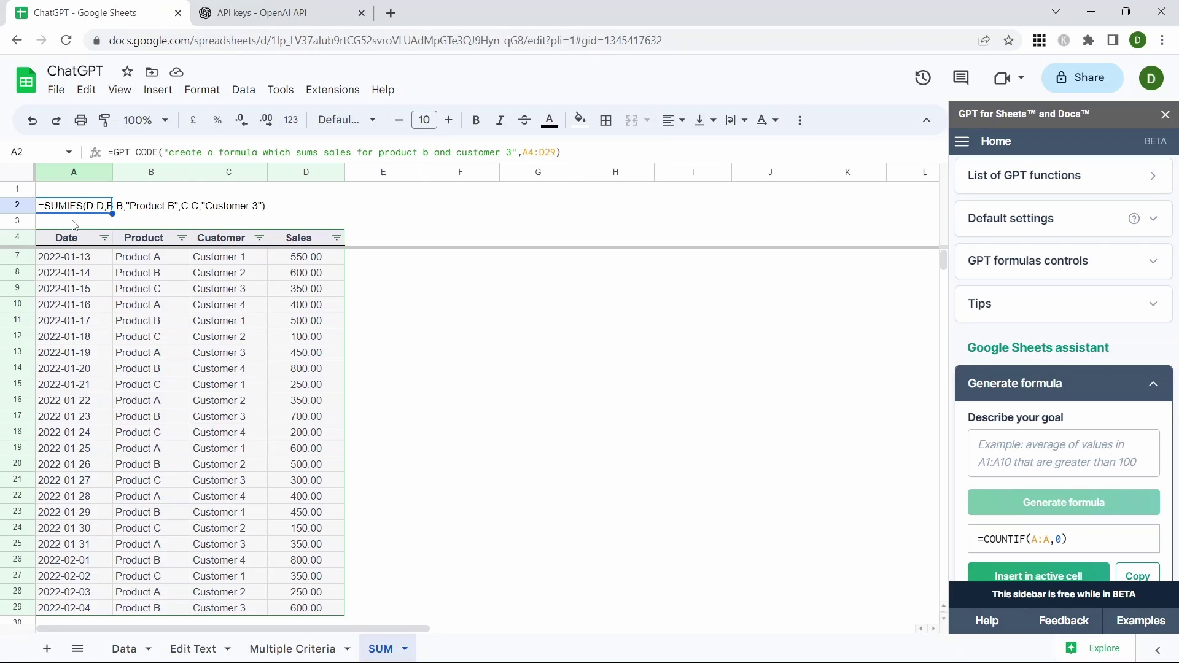
click(1156, 265)
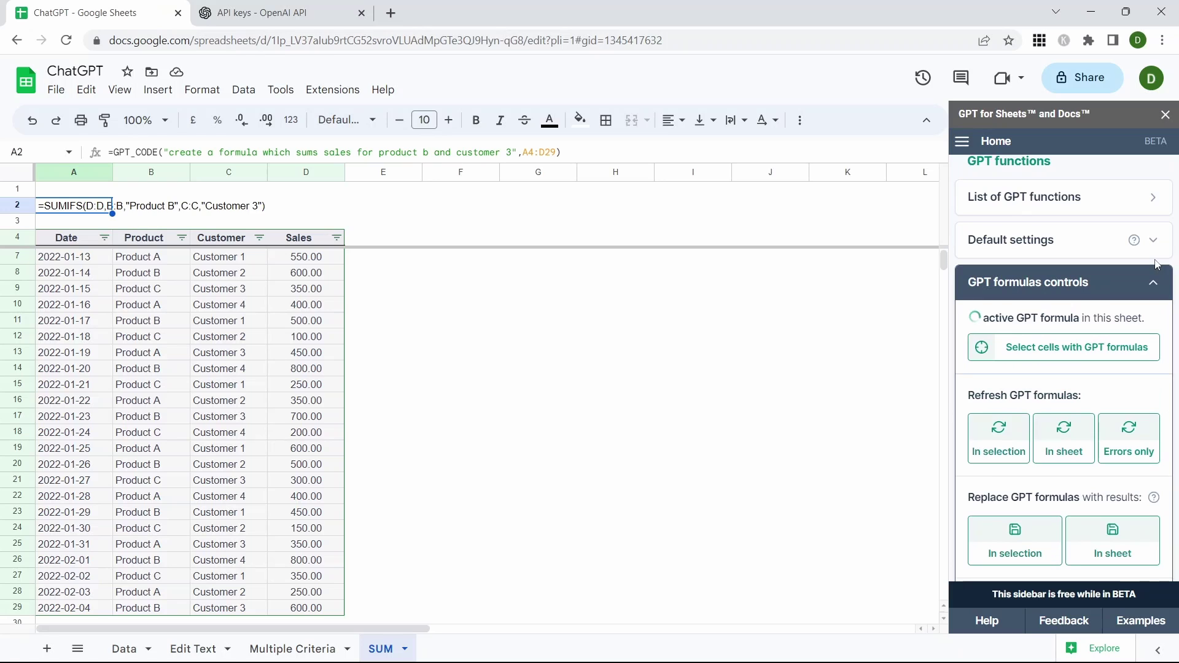
Step: Replace A2's GPT formula with its SUMIFS text and delete the leading apostrophe so it calculates 1300
click(1040, 539)
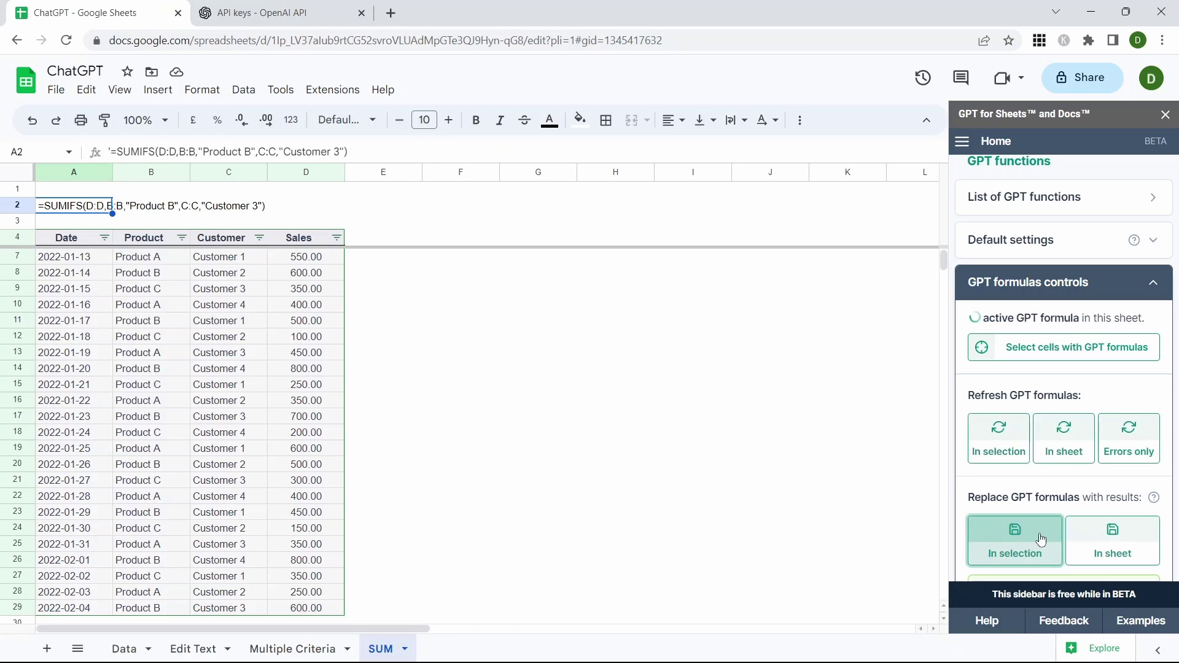
click(114, 151)
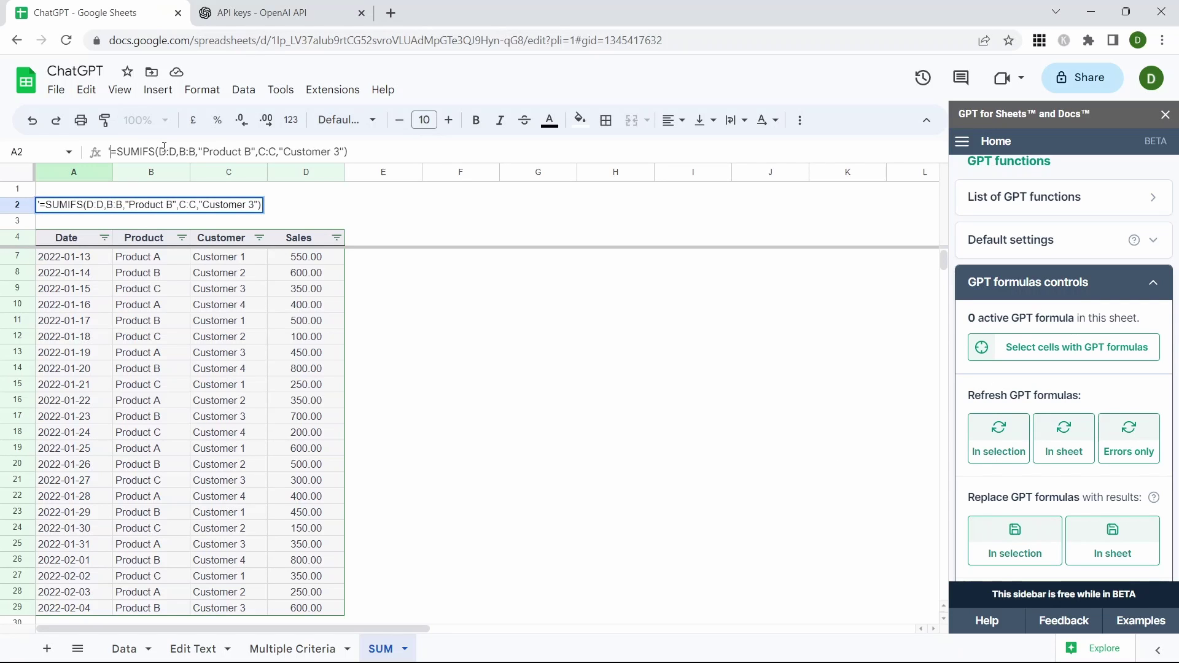
key(Delete)
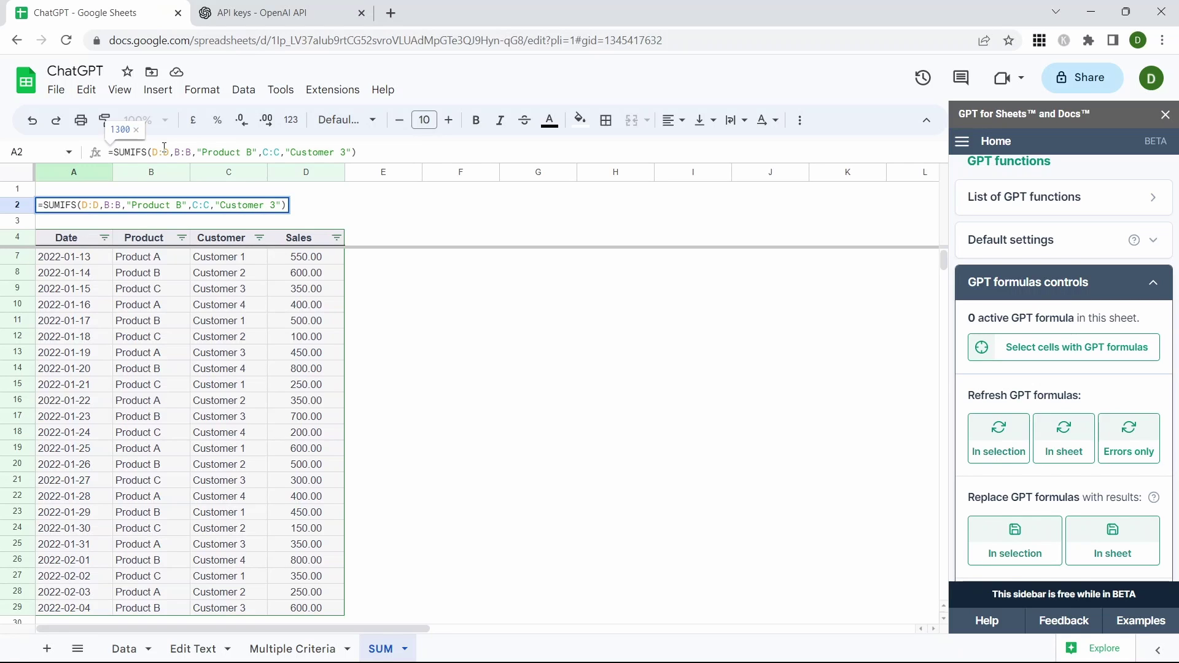
key(Return)
key(Up)
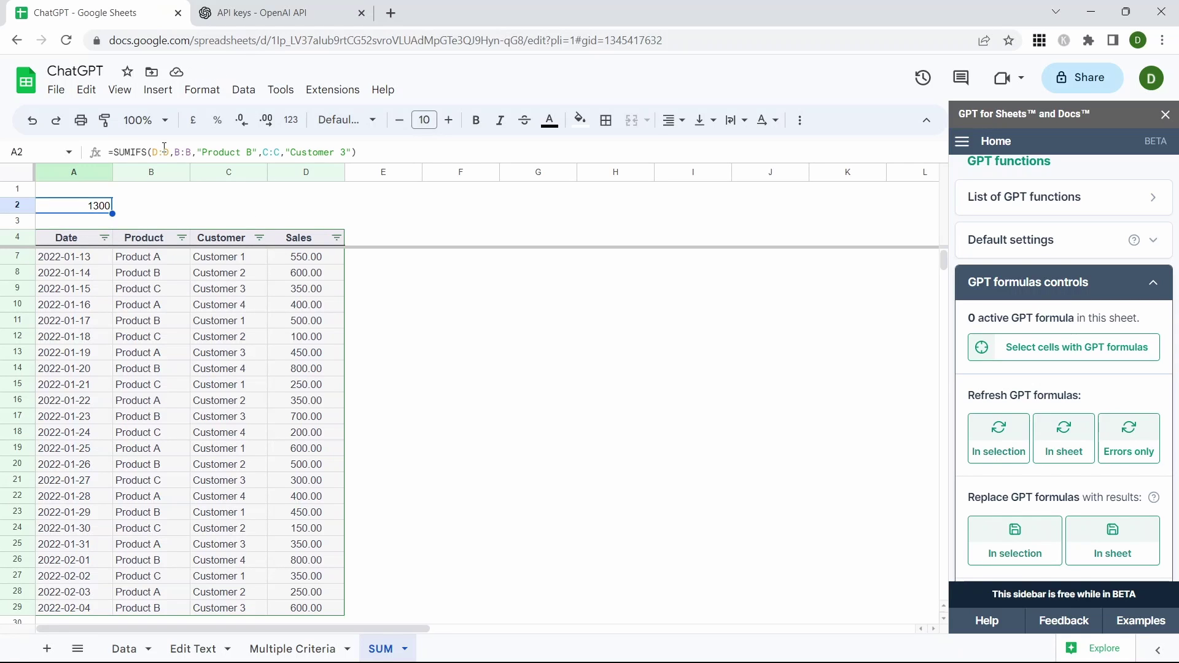